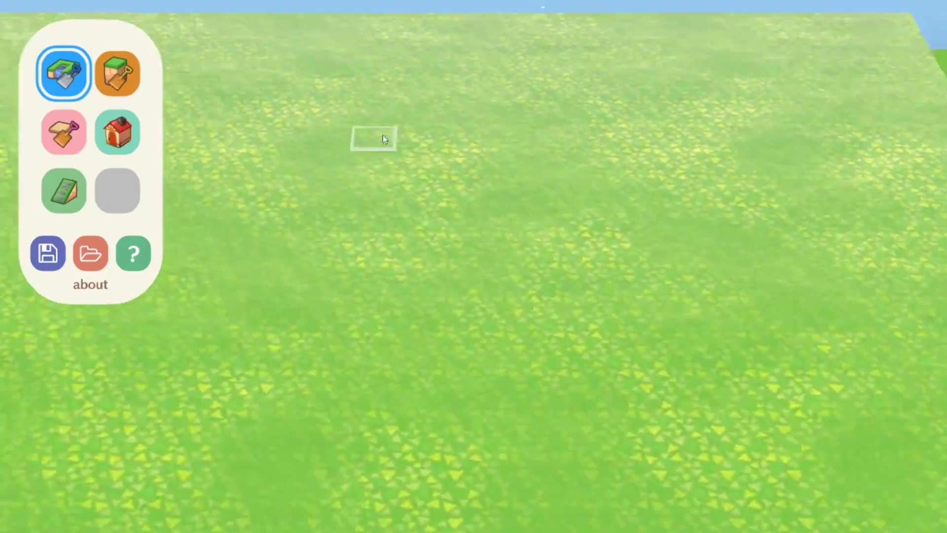
Dig a river channel across the grass and widen it up toward the sea.
left_click_drag(403, 123, 444, 127)
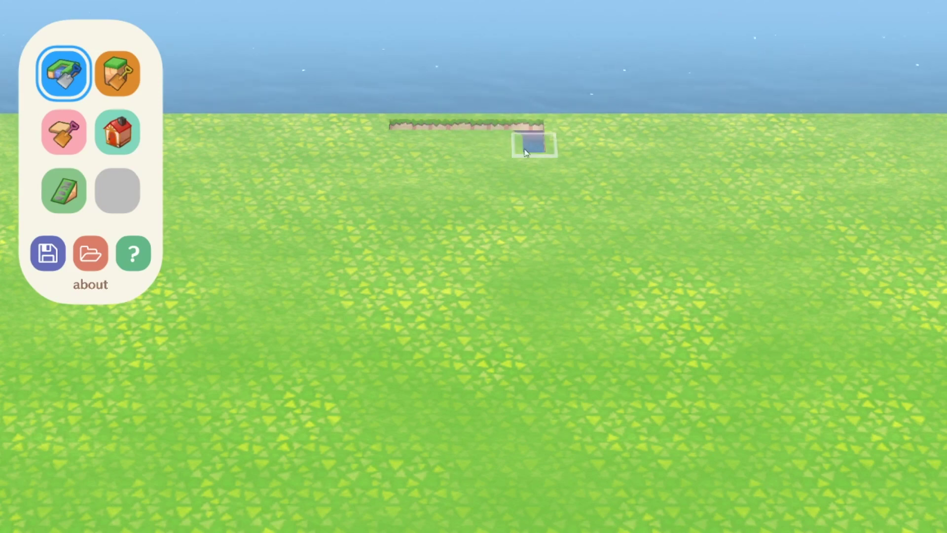
left_click_drag(530, 327, 518, 305)
mouse_move(504, 232)
left_mouse_down()
mouse_move(502, 293)
mouse_move(489, 140)
mouse_move(470, 224)
mouse_move(475, 293)
mouse_move(481, 263)
mouse_move(452, 266)
mouse_move(437, 181)
mouse_move(439, 123)
mouse_move(464, 252)
mouse_move(461, 384)
mouse_move(467, 312)
left_mouse_up()
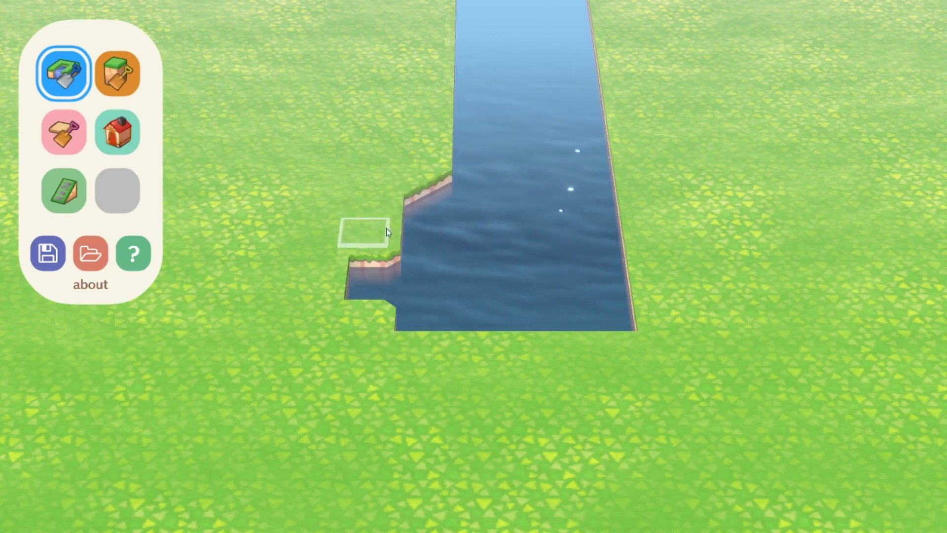
Fix the lower-left notch, restoring stray water tiles to grass and filling the gap with water.
mouse_move(384, 226)
left_mouse_down()
mouse_move(385, 208)
mouse_move(356, 244)
mouse_move(390, 253)
left_mouse_up()
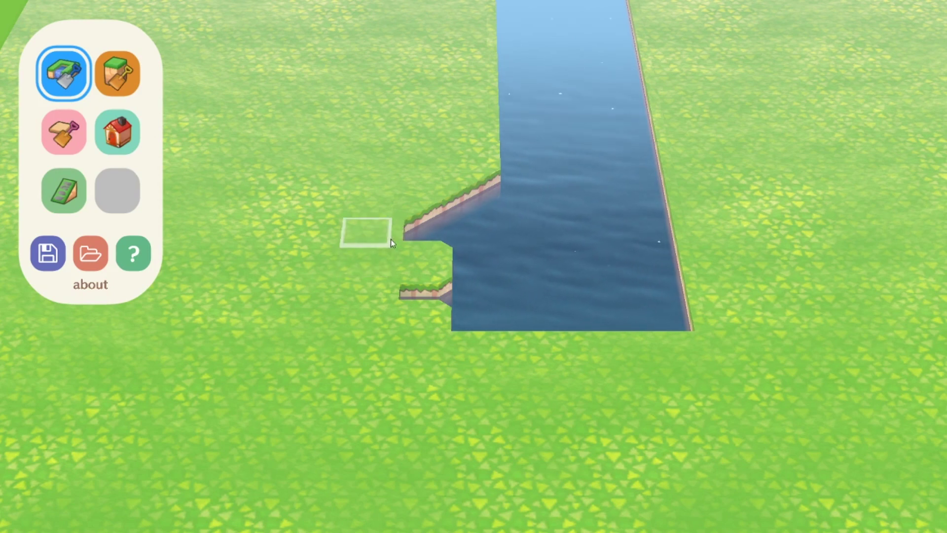
mouse_move(409, 260)
left_mouse_down()
mouse_move(410, 322)
mouse_move(452, 319)
left_mouse_up()
scroll(452, 319, "right", 5)
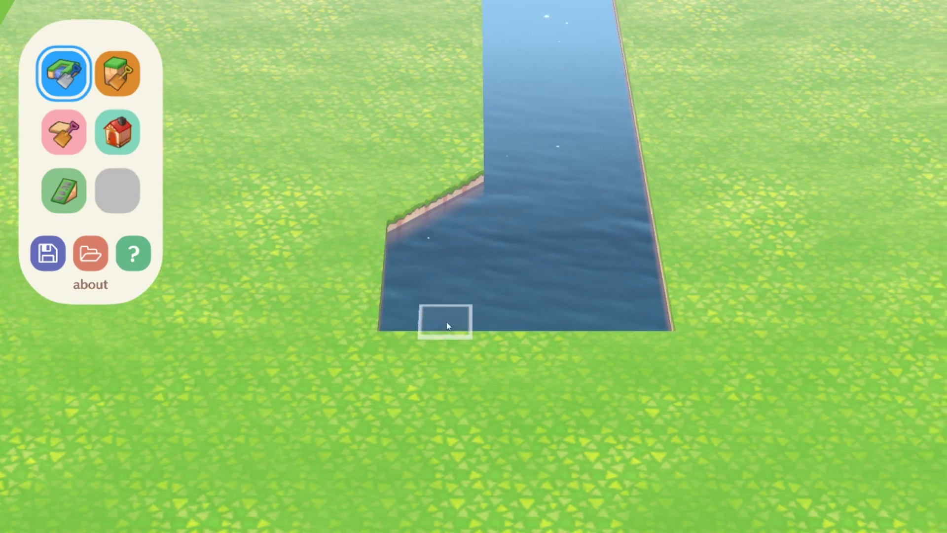
scroll(405, 312, "left", 5)
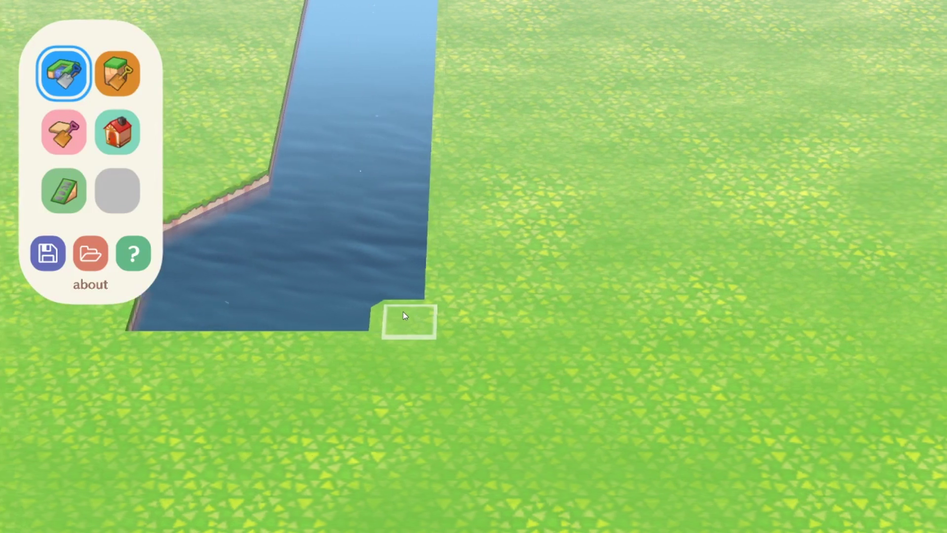
left_click_drag(405, 310, 407, 312)
scroll(407, 313, "left", 5)
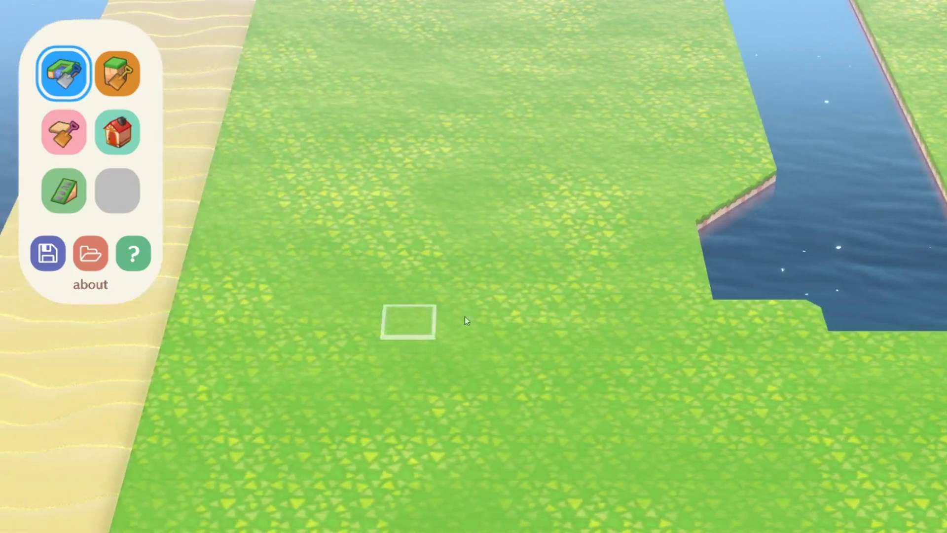
scroll(463, 319, "right", 4)
scroll(571, 317, "left", 10)
Dig a horizontal branch channel toward the beach and join it to the river.
mouse_move(532, 315)
left_mouse_down()
mouse_move(525, 315)
mouse_move(566, 314)
left_mouse_up()
scroll(564, 309, "right", 10)
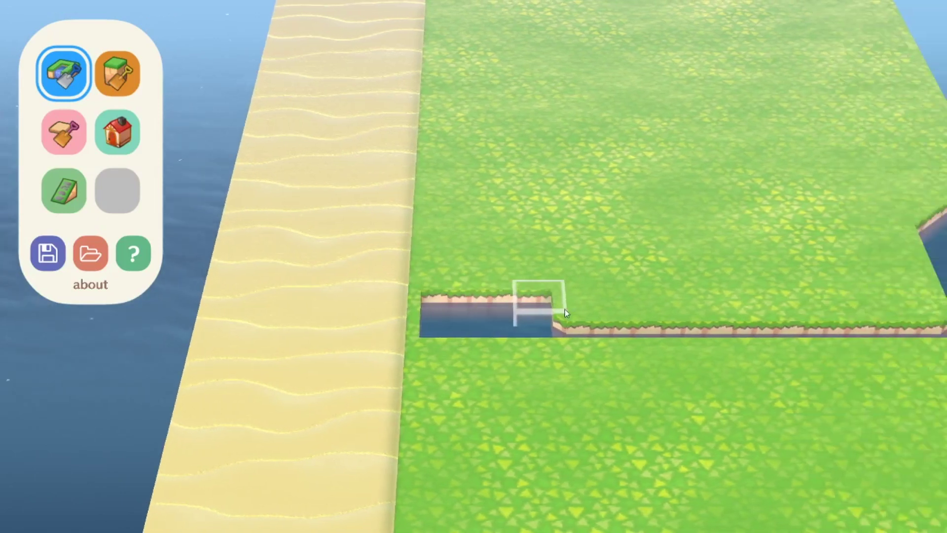
scroll(518, 304, "left", 5)
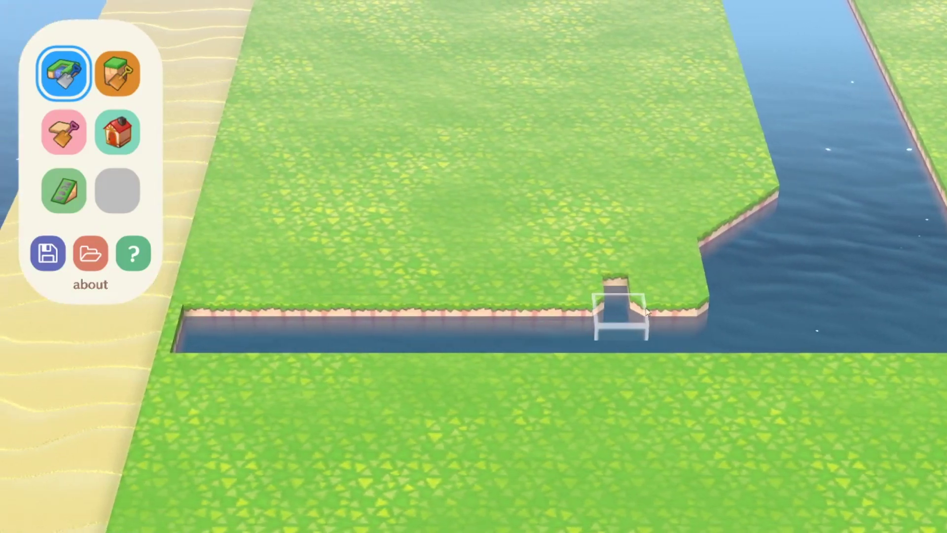
left_click_drag(656, 284, 426, 293)
scroll(426, 293, "left", 6)
mouse_move(527, 271)
left_mouse_down()
mouse_move(540, 274)
mouse_move(530, 272)
left_mouse_up()
scroll(540, 274, "right", 8)
scroll(532, 270, "up", 5)
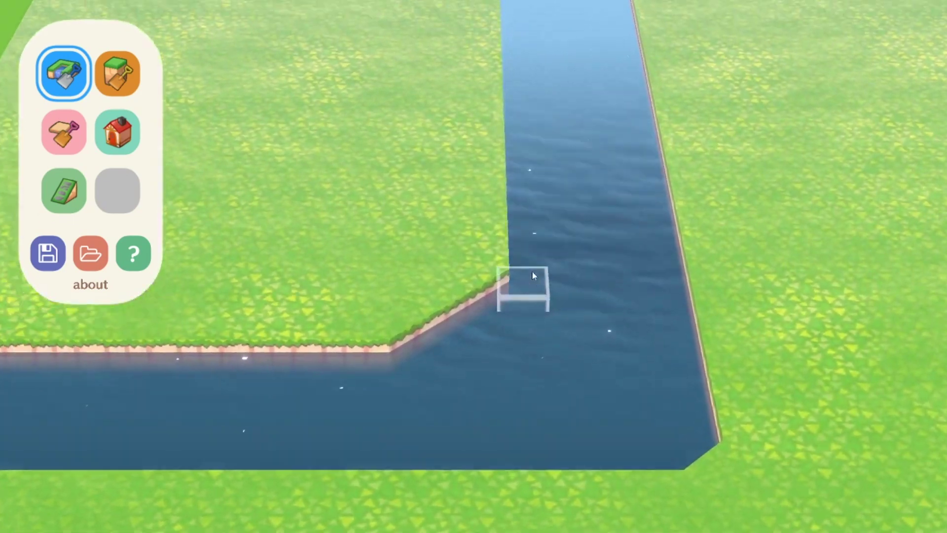
scroll(419, 197, "left", 8)
scroll(368, 355, "left", 2)
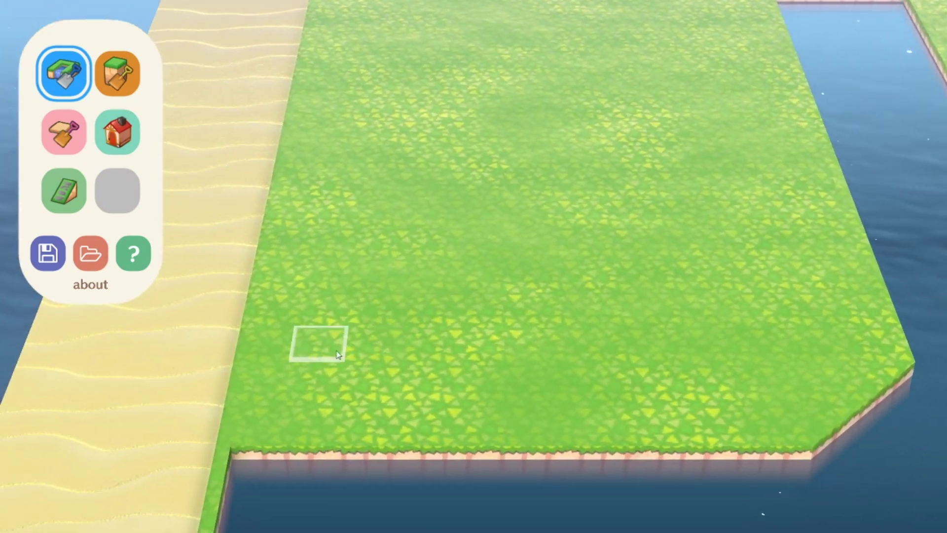
scroll(197, 104, "up", 5)
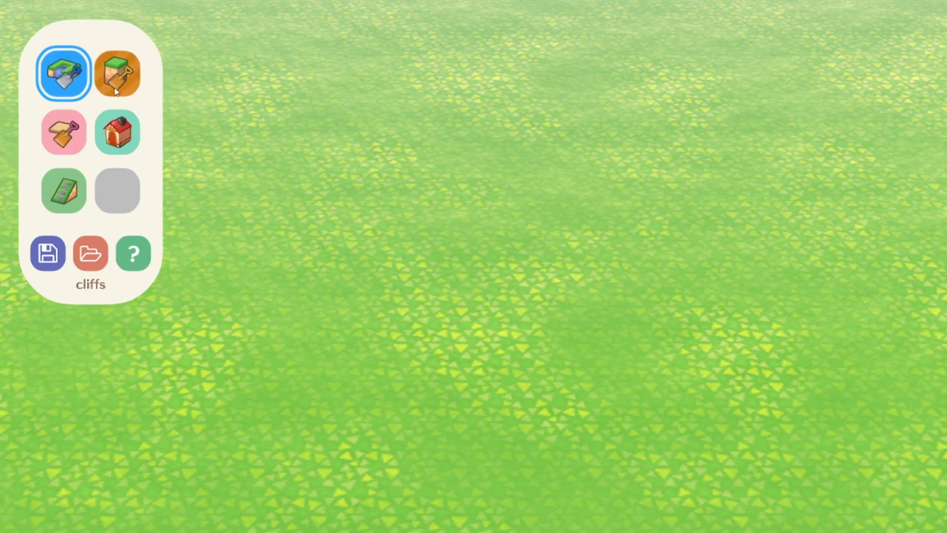
Try the paths, buildings and inclines tools, then save the map.
left_click(60, 142)
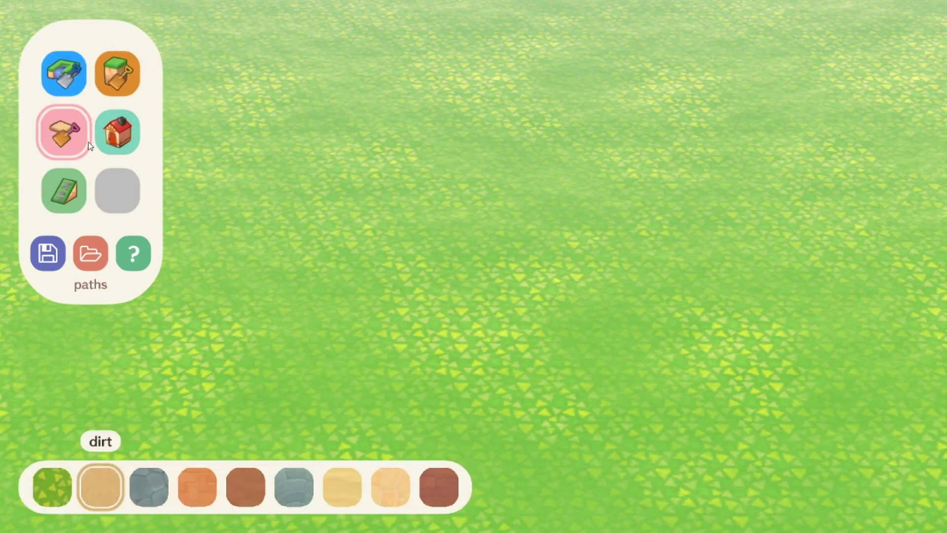
left_click(111, 142)
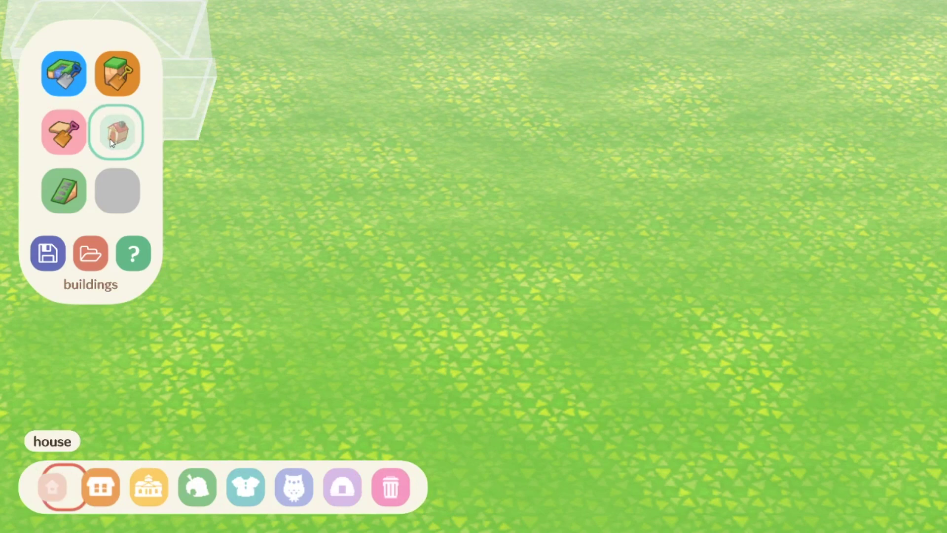
left_click(67, 178)
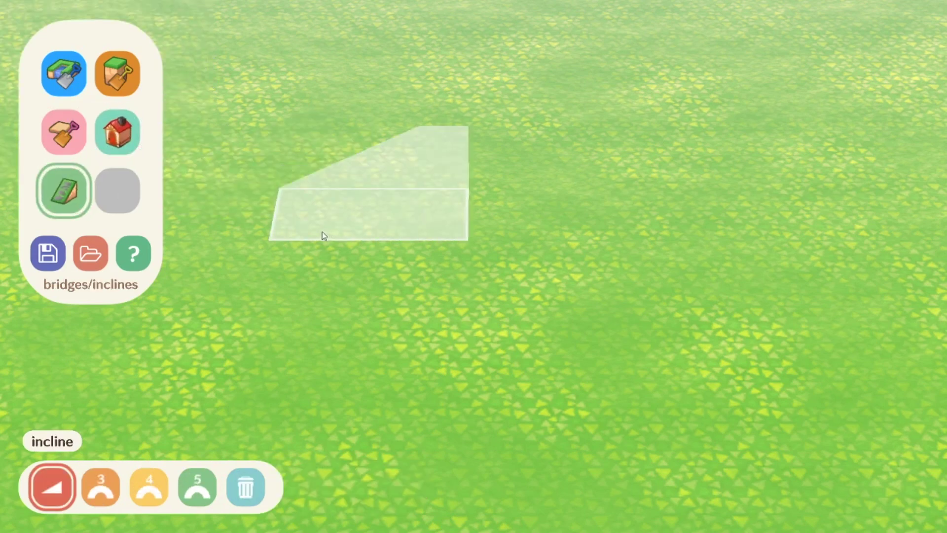
left_click(49, 254)
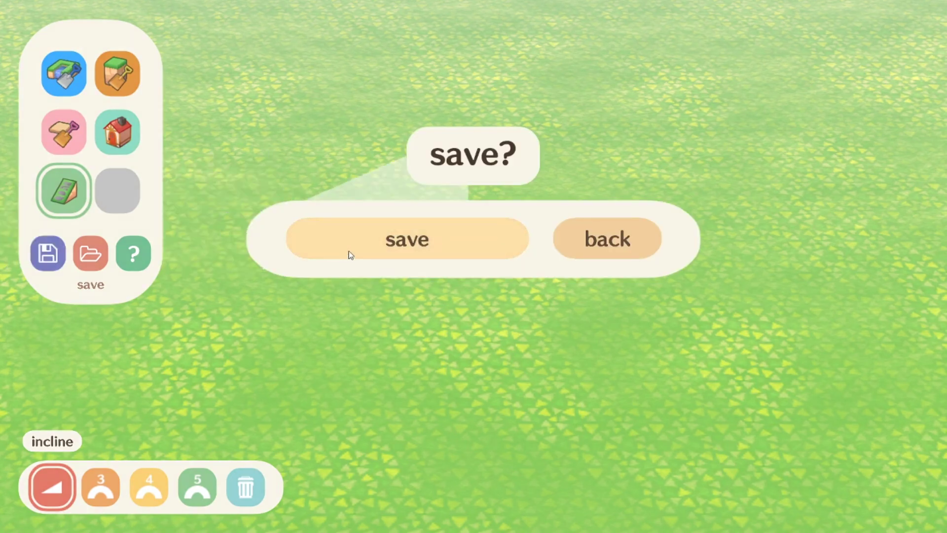
left_click(495, 246)
Open and dismiss the Load prompt without loading, then view the credits panel.
left_click(90, 253)
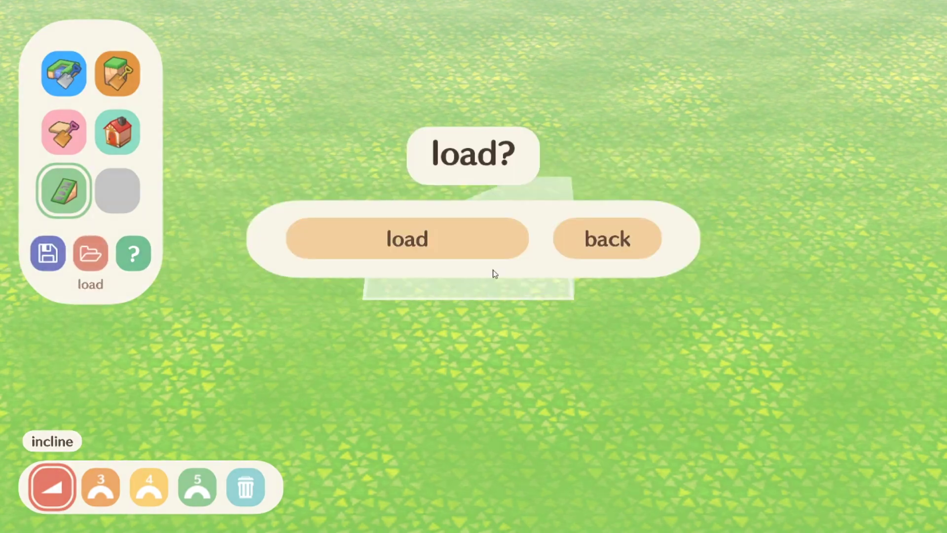
left_click(572, 246)
left_click(145, 264)
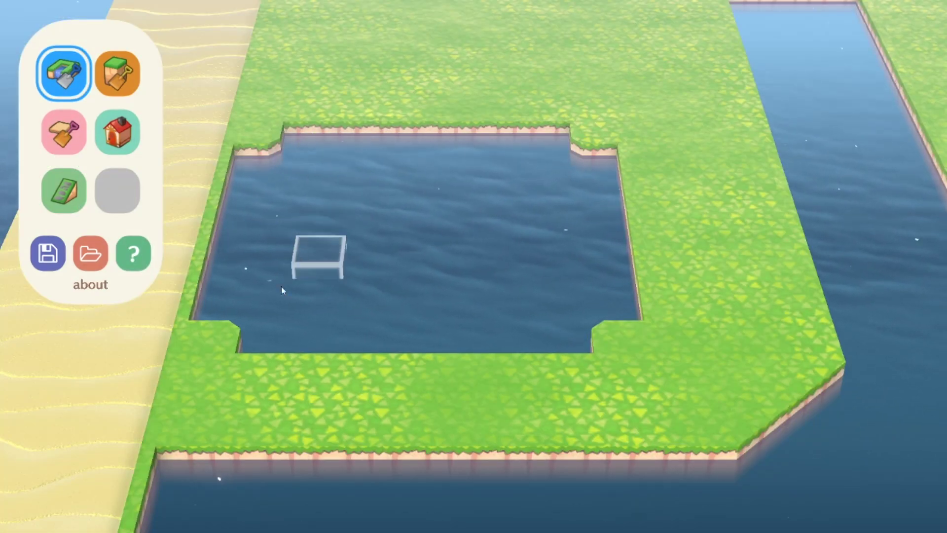
Make the pond's left corners diagonal, square its bottom-right corner, and raise a cliff line by the beach.
left_click(227, 332)
left_click(260, 134)
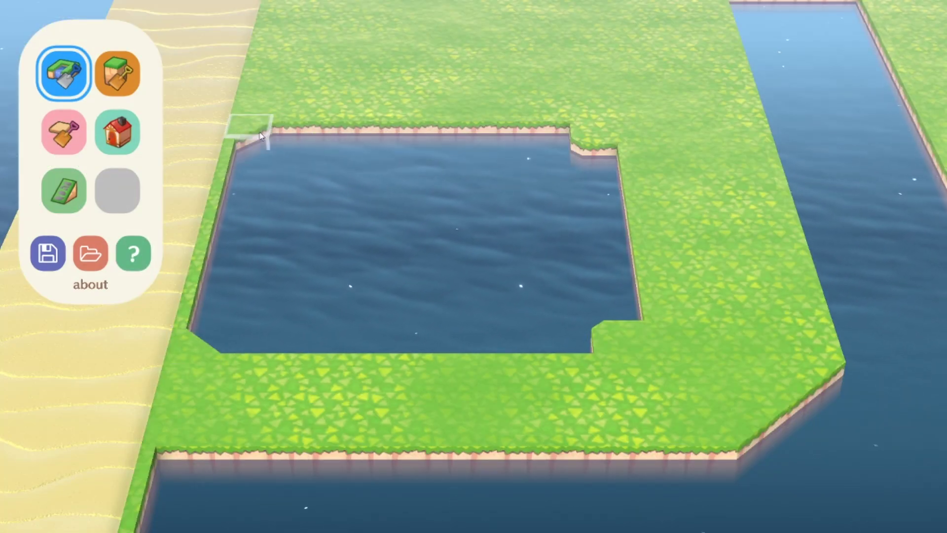
left_click(611, 335)
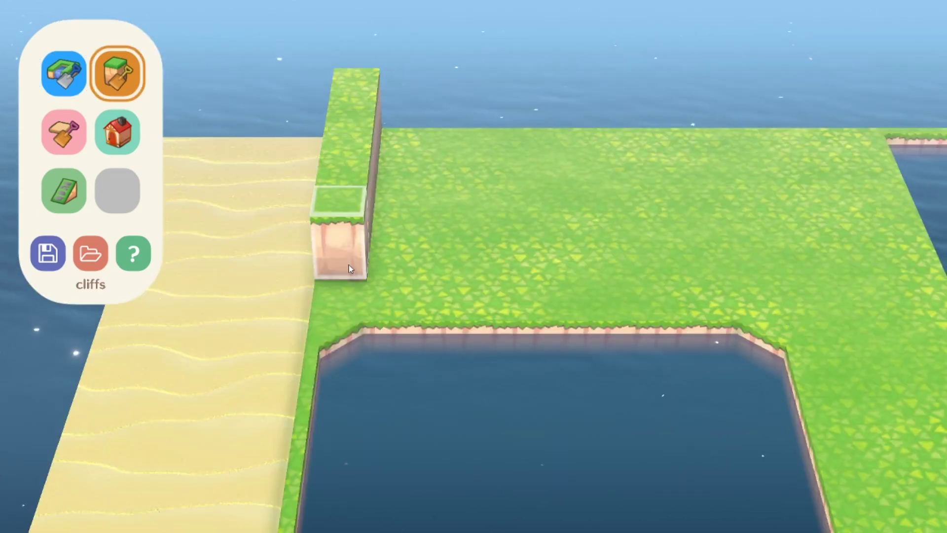
mouse_move(348, 265)
left_mouse_down()
mouse_move(351, 192)
mouse_move(344, 228)
mouse_move(392, 246)
mouse_move(735, 246)
left_mouse_up()
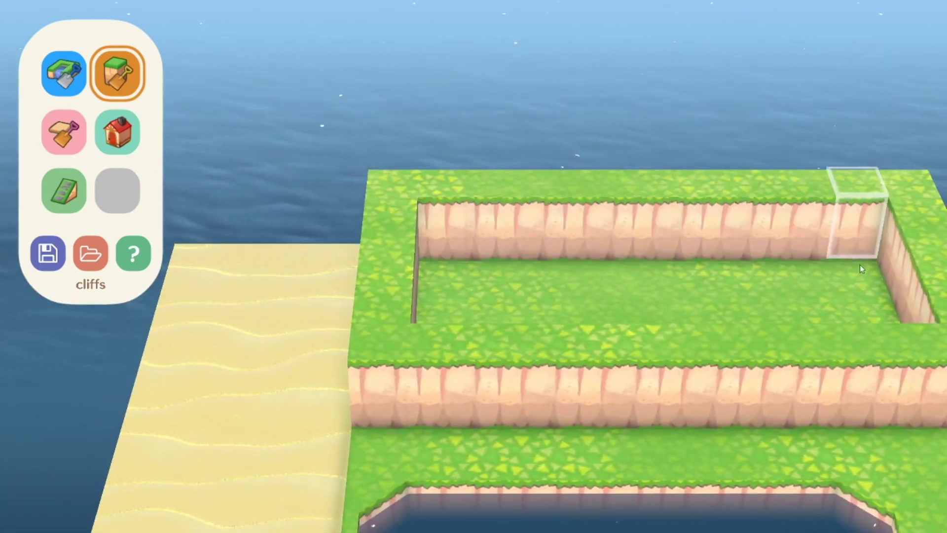
Raise another cliff tier along the row and remove the right part of the upper cliff.
mouse_move(861, 269)
left_mouse_down()
mouse_move(787, 267)
mouse_move(488, 268)
left_mouse_up()
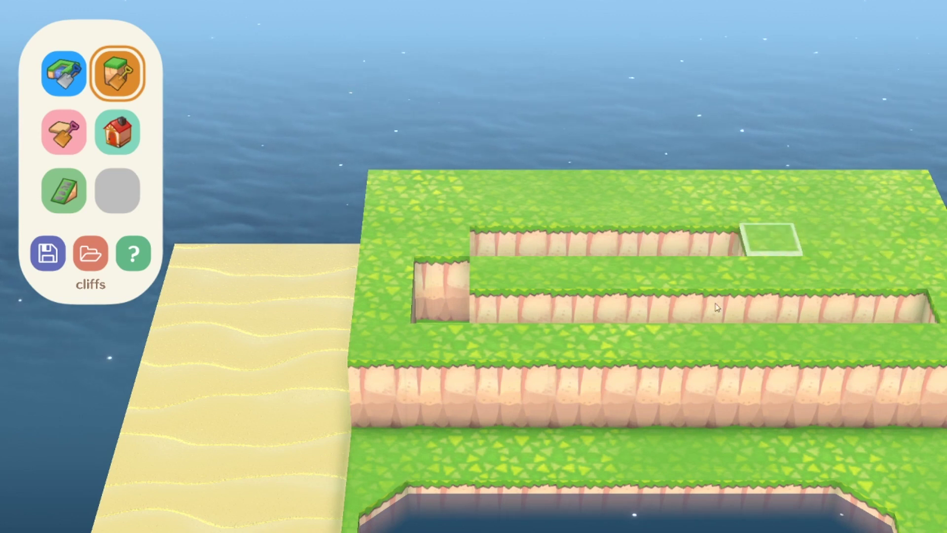
mouse_move(685, 348)
left_mouse_down()
mouse_move(729, 374)
mouse_move(364, 351)
left_mouse_up()
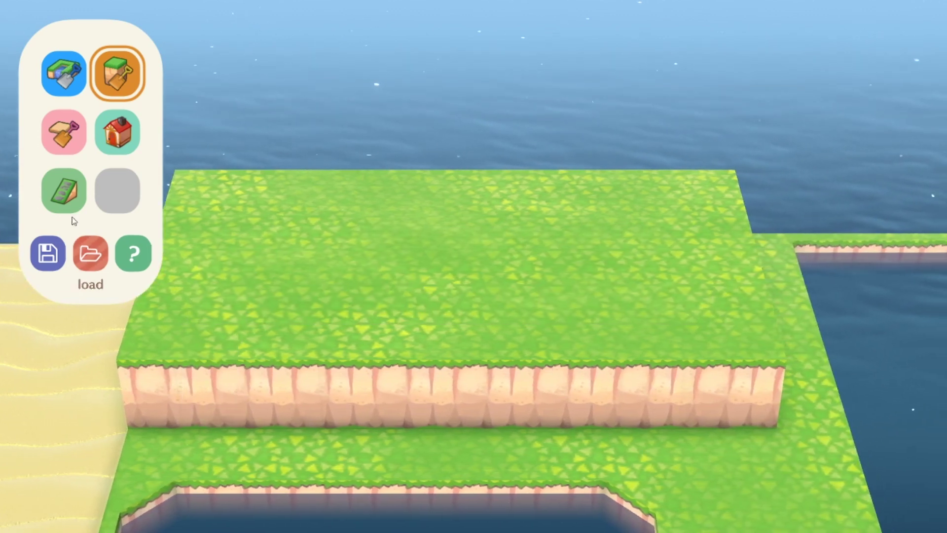
key("1")
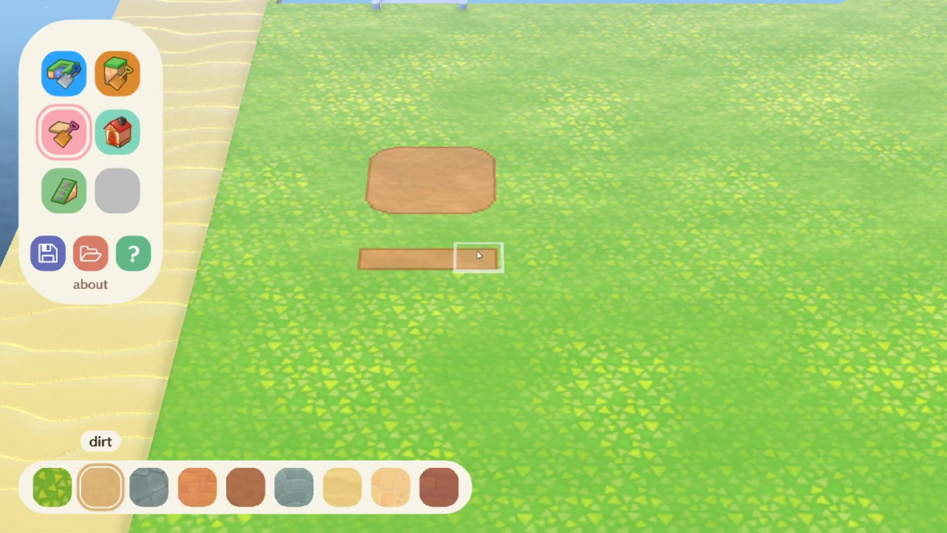
Paint a brick square in the grey ring and an arched-tile area right of the stone.
key("3")
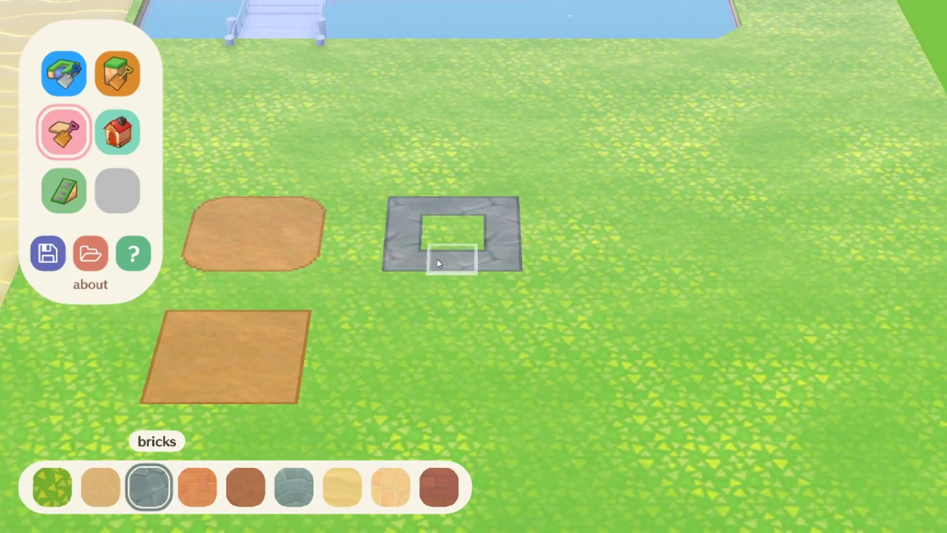
mouse_move(499, 210)
left_mouse_down()
mouse_move(454, 247)
mouse_move(570, 334)
mouse_move(444, 334)
left_mouse_up()
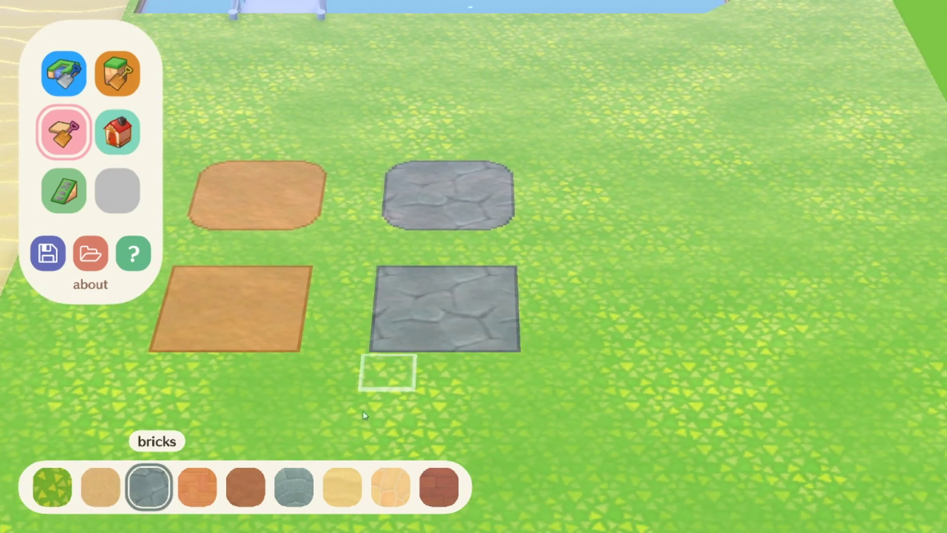
key("4")
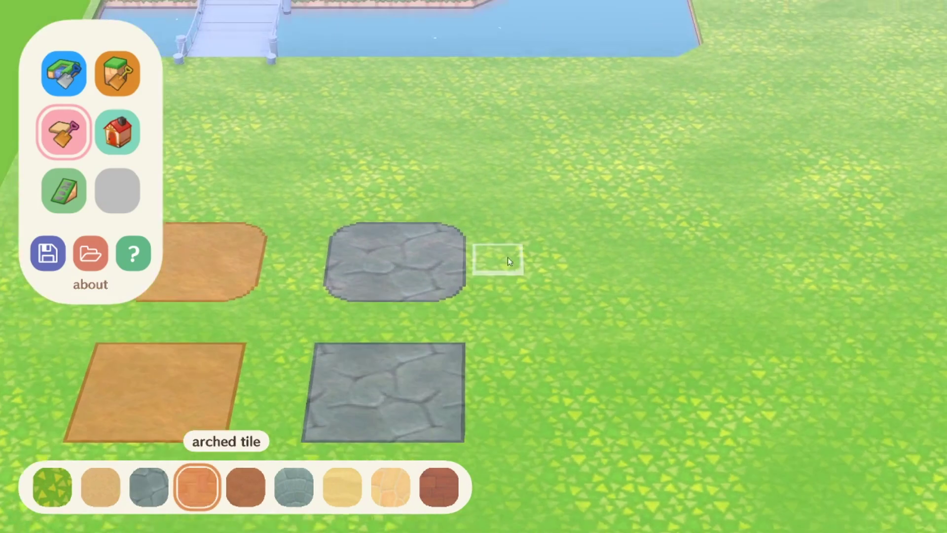
mouse_move(510, 262)
left_mouse_down()
mouse_move(548, 303)
mouse_move(549, 251)
mouse_move(539, 311)
mouse_move(580, 304)
left_mouse_up()
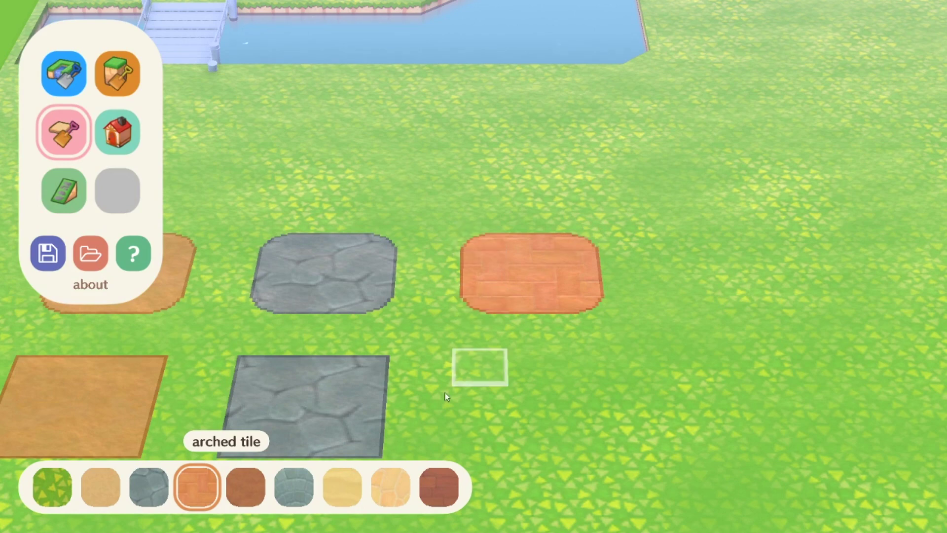
Paint an L-shaped dark dirt path, round off the grey block, and add a second arched-tile square.
left_click(245, 487)
mouse_move(464, 304)
left_mouse_down()
mouse_move(517, 251)
mouse_move(538, 311)
mouse_move(658, 262)
left_mouse_up()
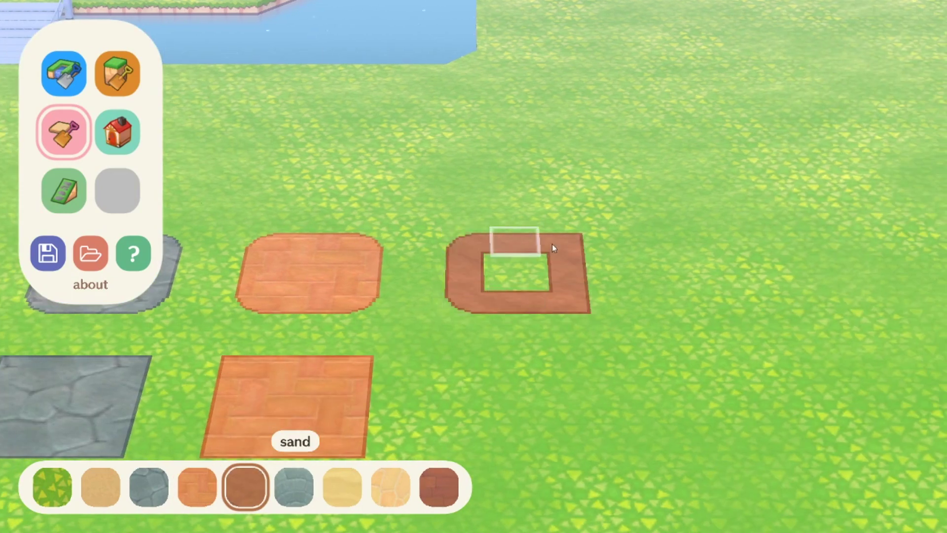
key("6")
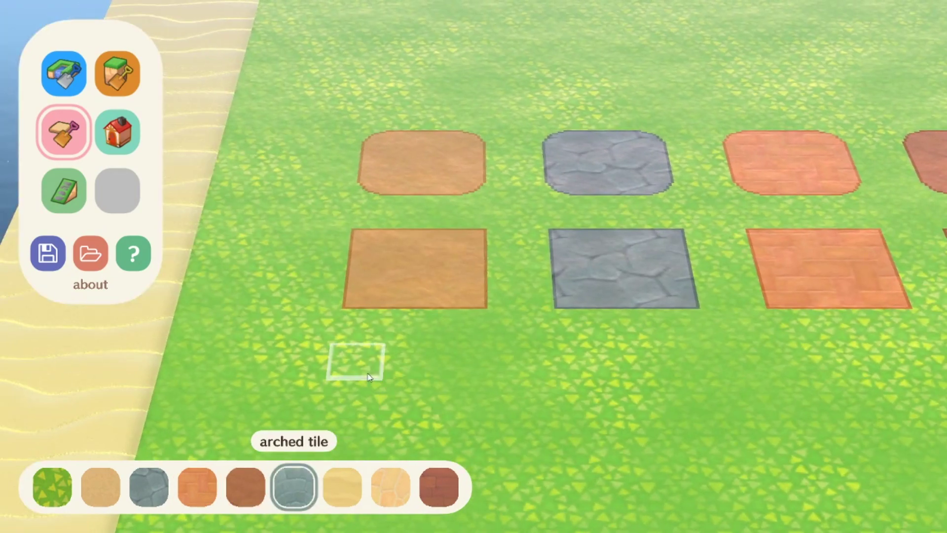
mouse_move(449, 434)
left_mouse_down()
mouse_move(447, 396)
mouse_move(406, 318)
left_mouse_up()
mouse_move(465, 377)
left_mouse_down()
mouse_move(598, 408)
mouse_move(390, 439)
left_mouse_up()
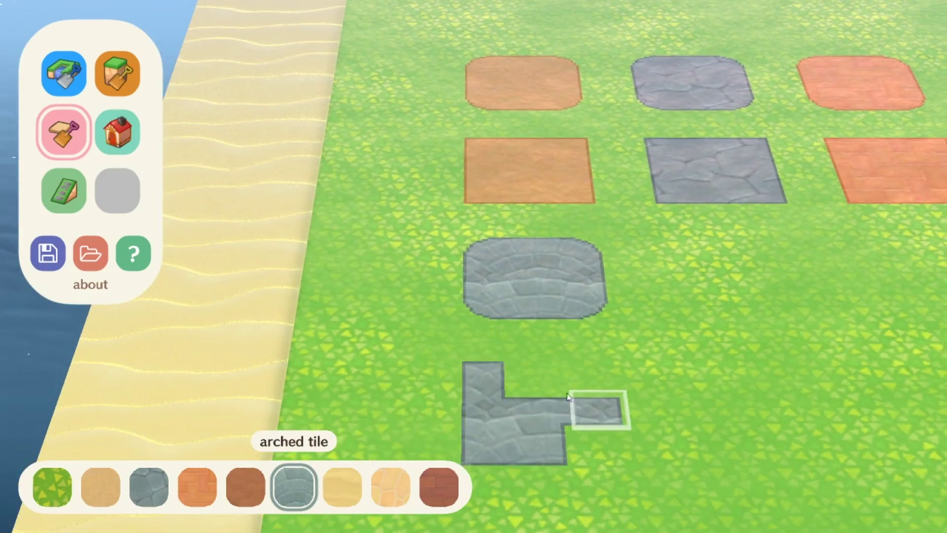
Paint a sand square, a filled terra-cotta square and an L-shaped terra-cotta path.
left_click(367, 500)
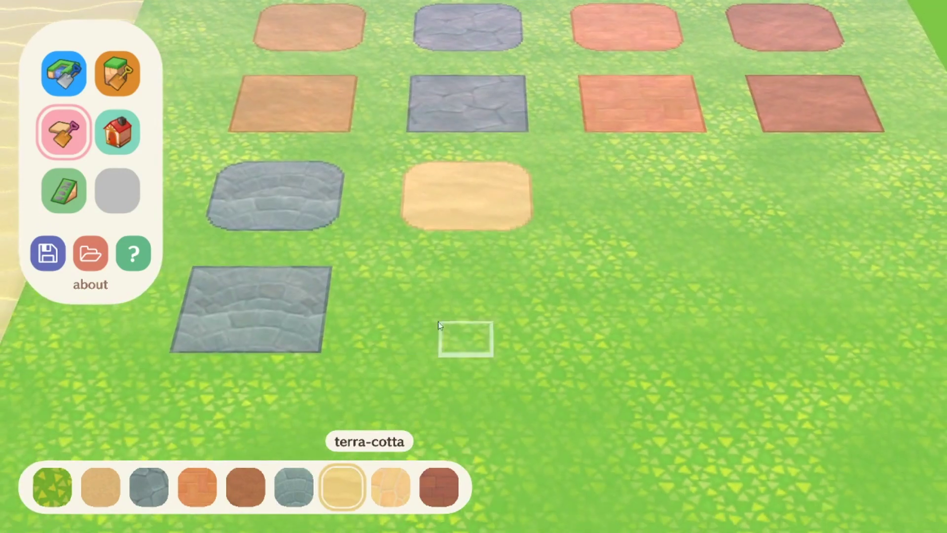
mouse_move(438, 322)
left_mouse_down()
mouse_move(487, 350)
mouse_move(460, 294)
left_mouse_up()
key("8")
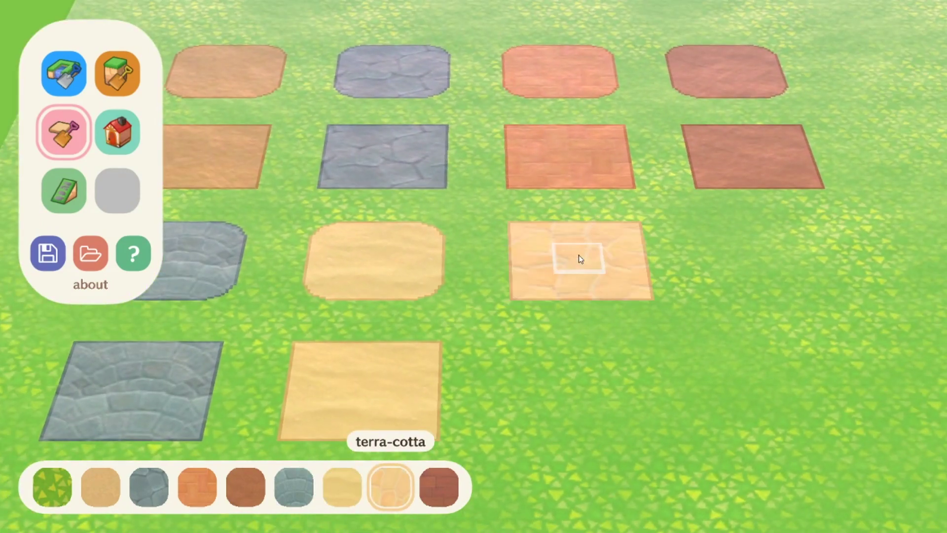
left_click_drag(641, 382, 566, 380)
left_click_drag(532, 296, 592, 234)
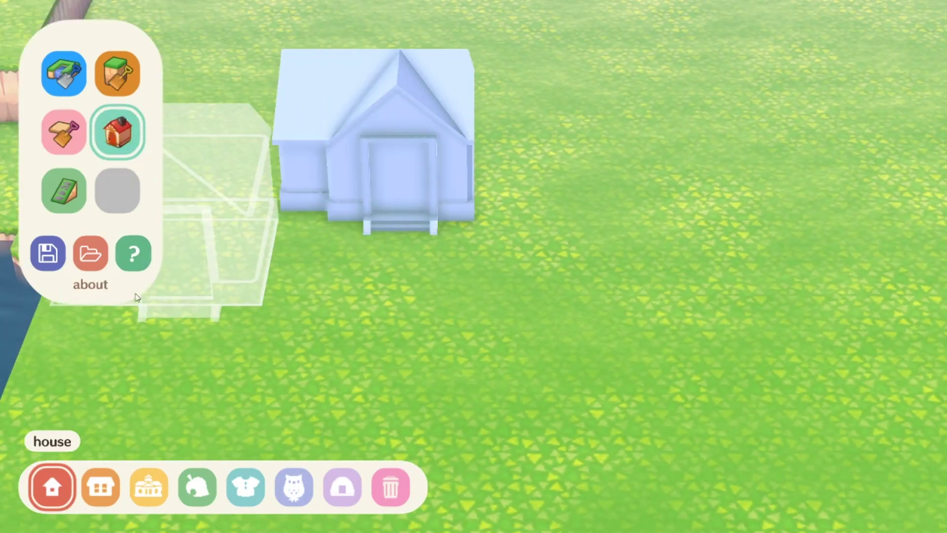
Place a plaza and a shop on the open grass beside the house.
left_click(101, 487)
left_click_drag(397, 290, 588, 273)
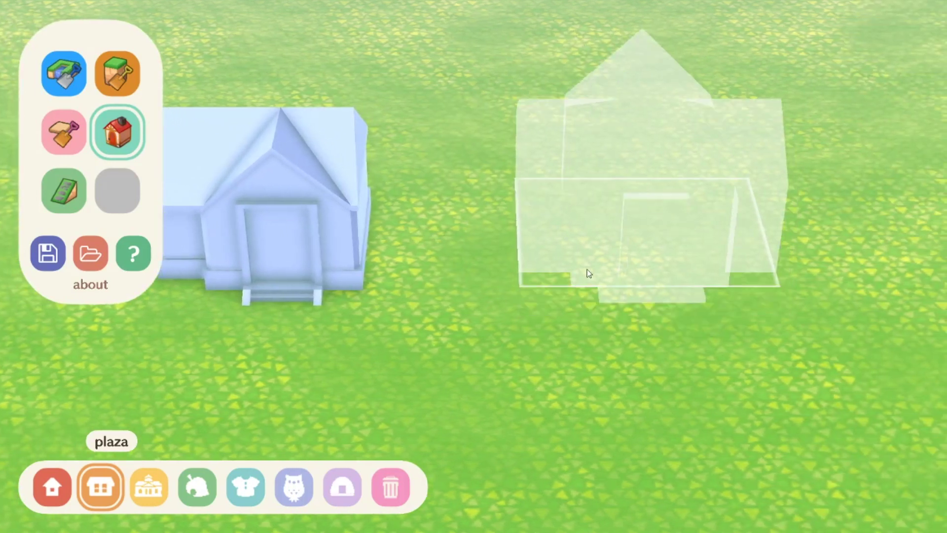
left_click(589, 272)
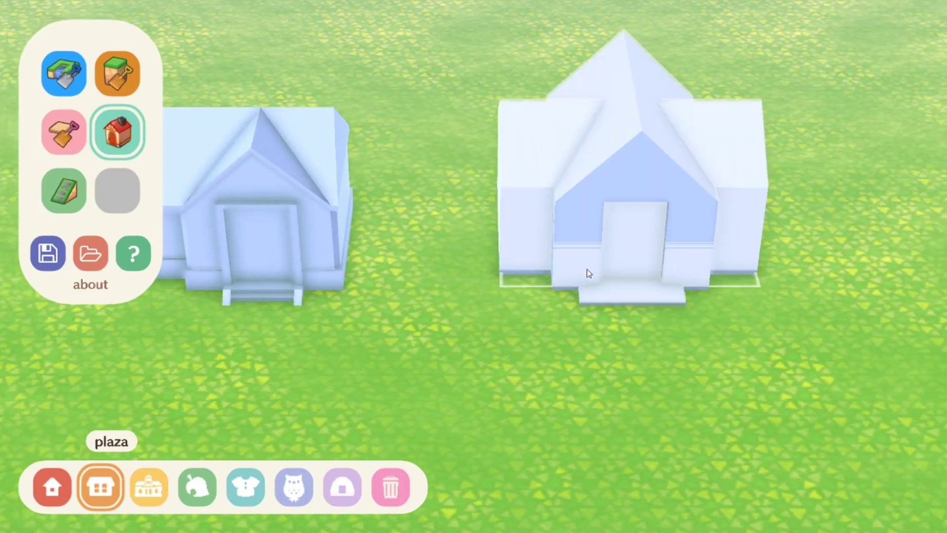
left_click(148, 487)
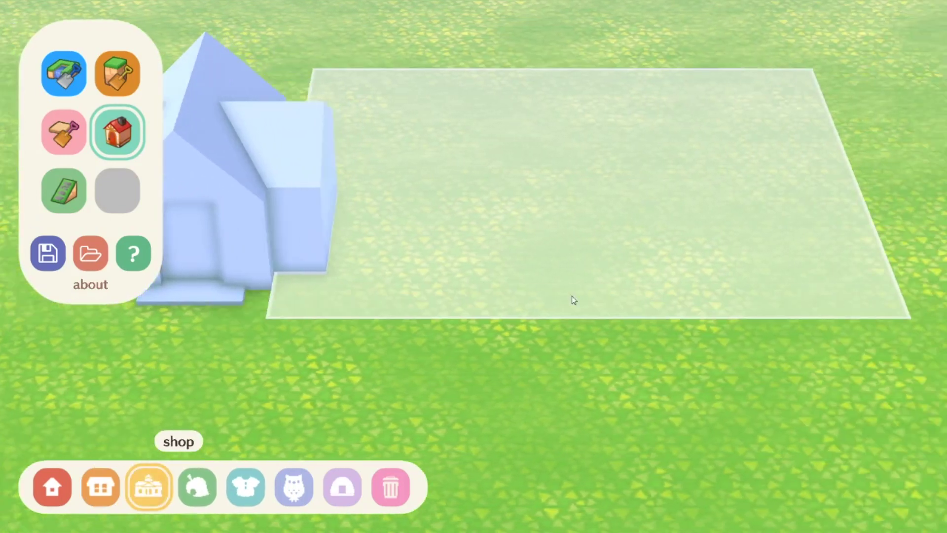
left_click(562, 295)
Place the museum, campsite and a building plot on the grass below the shop.
left_click(198, 487)
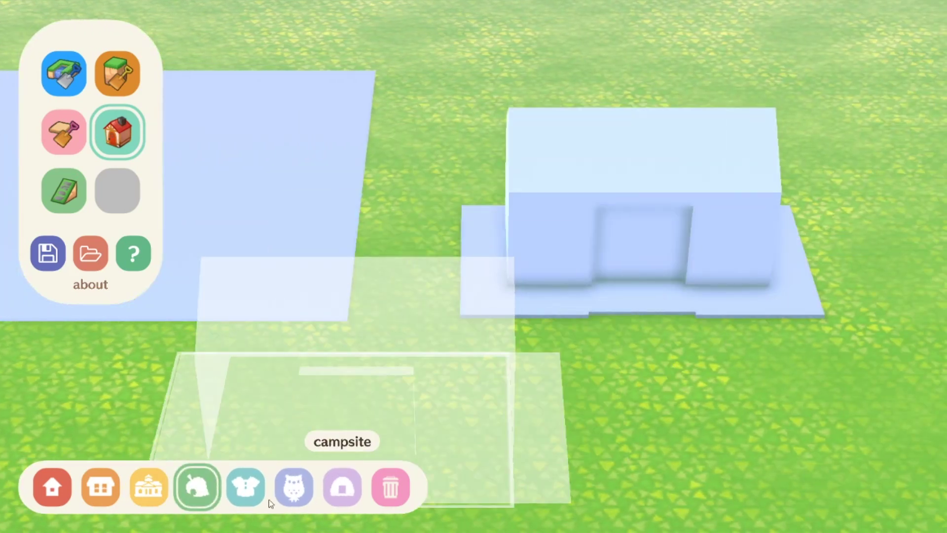
left_click(246, 487)
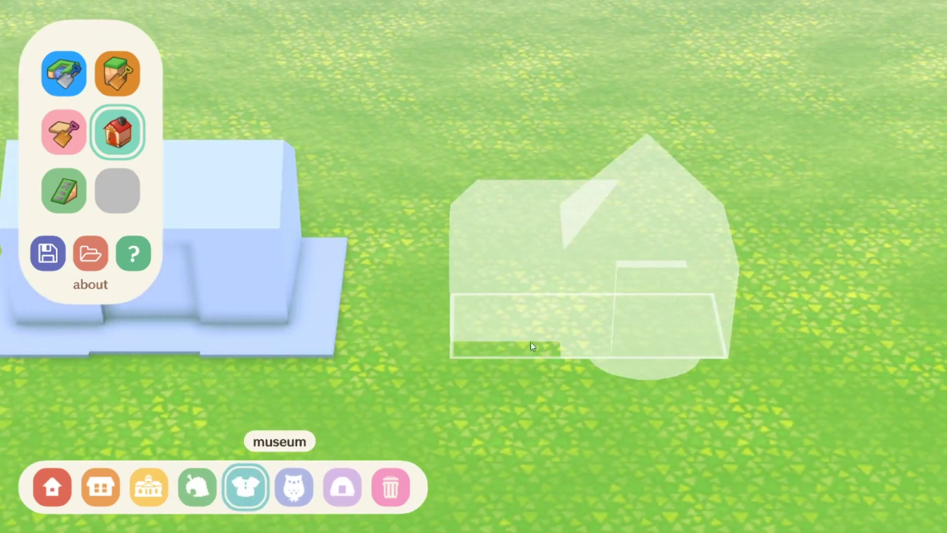
left_click(531, 342)
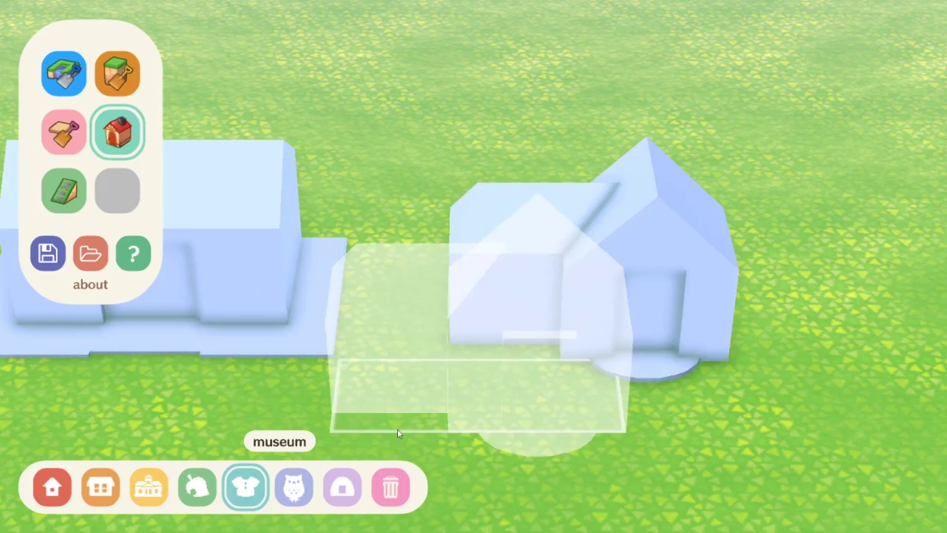
left_click(294, 487)
left_click(500, 357)
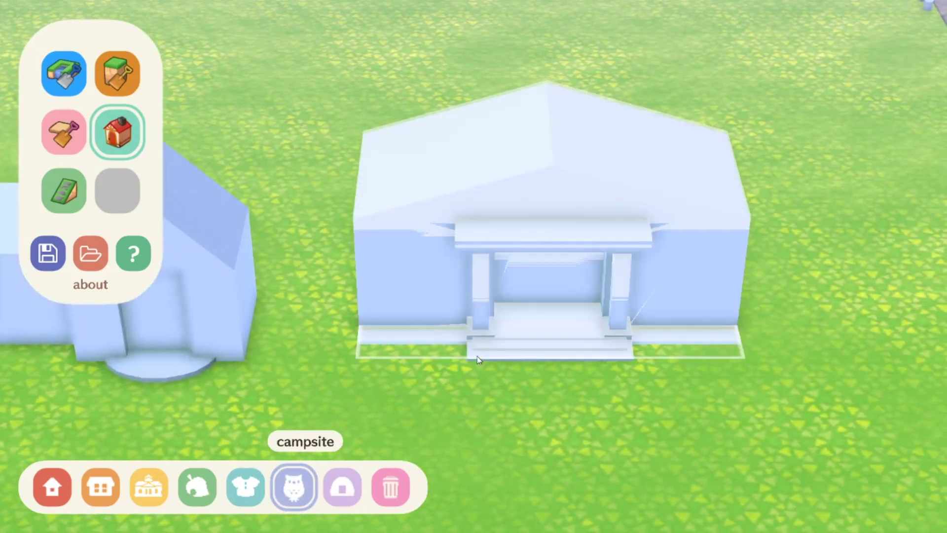
left_click(353, 480)
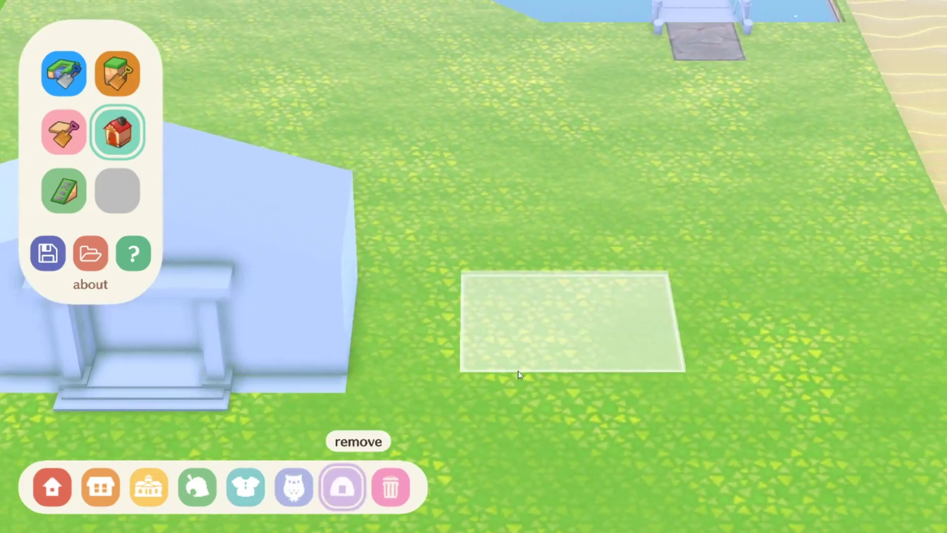
left_click(510, 392)
left_click_drag(524, 371, 673, 265)
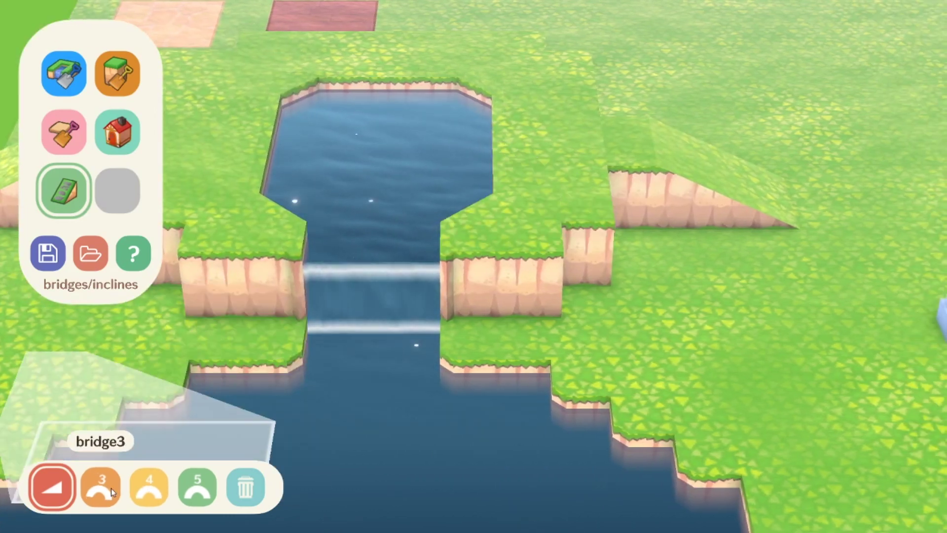
Place the longest bridge type across the top of the river.
left_click(111, 487)
left_click(197, 486)
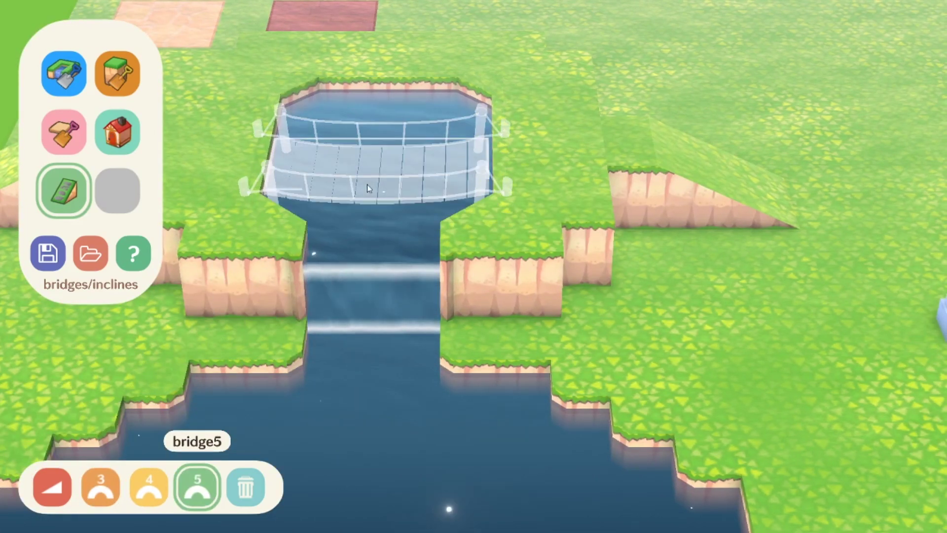
left_click(366, 150)
left_click(149, 486)
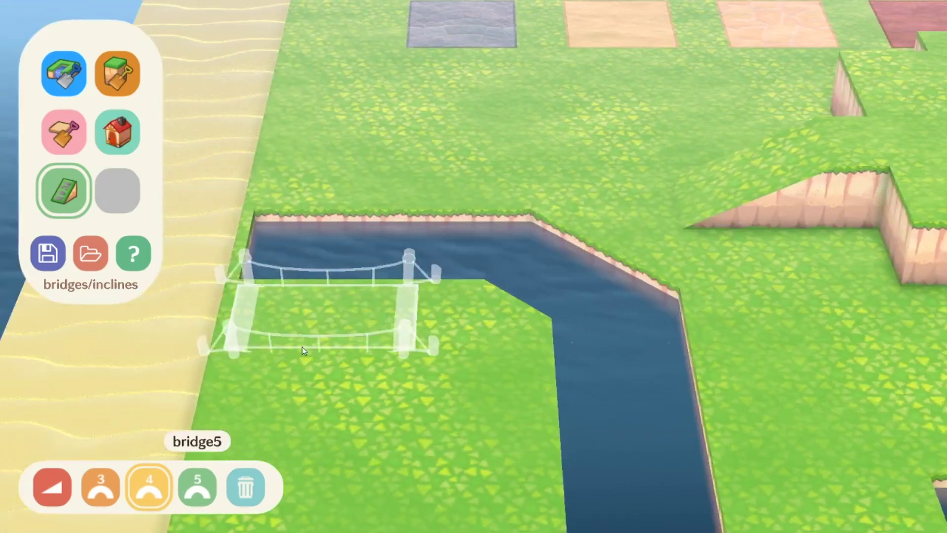
key("d")
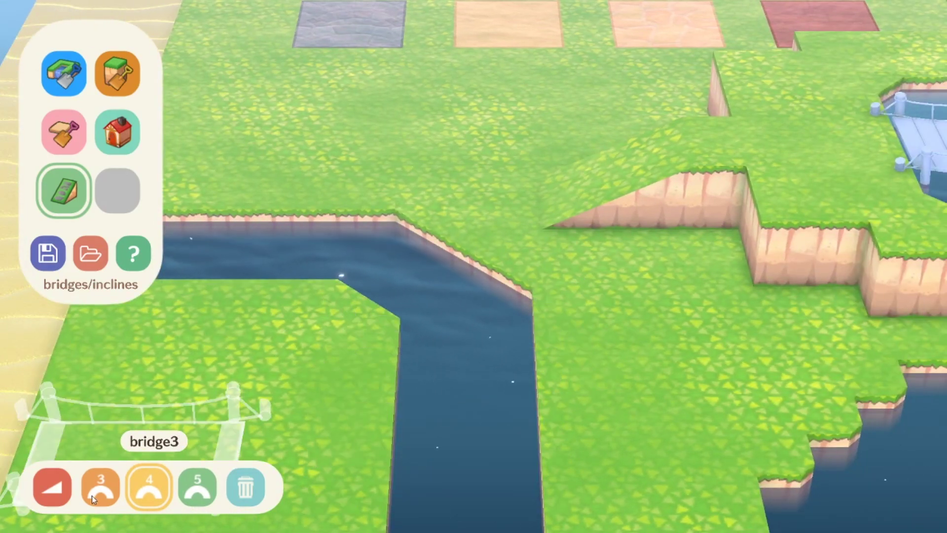
Place two short bridges across the vertical river, reaching the eight-bridge limit.
left_click(112, 483)
key("d")
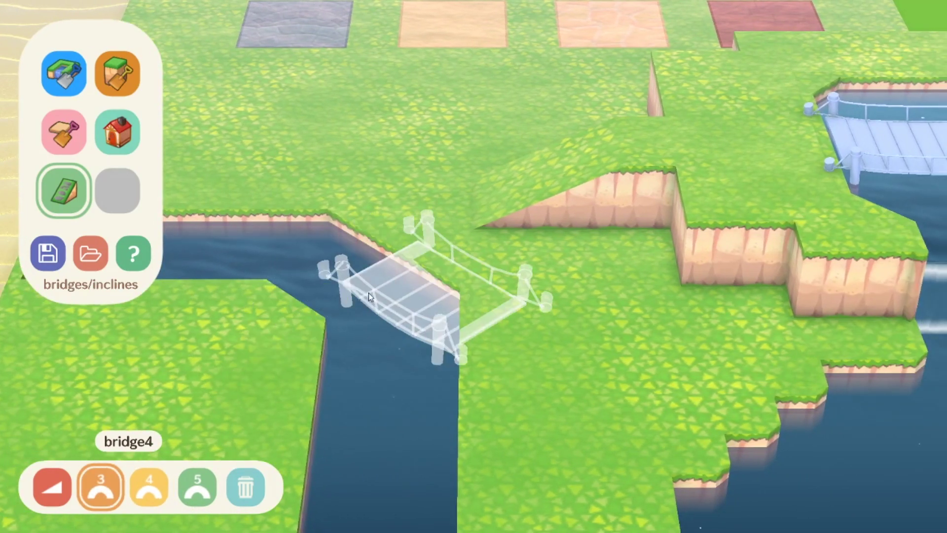
left_click(375, 419)
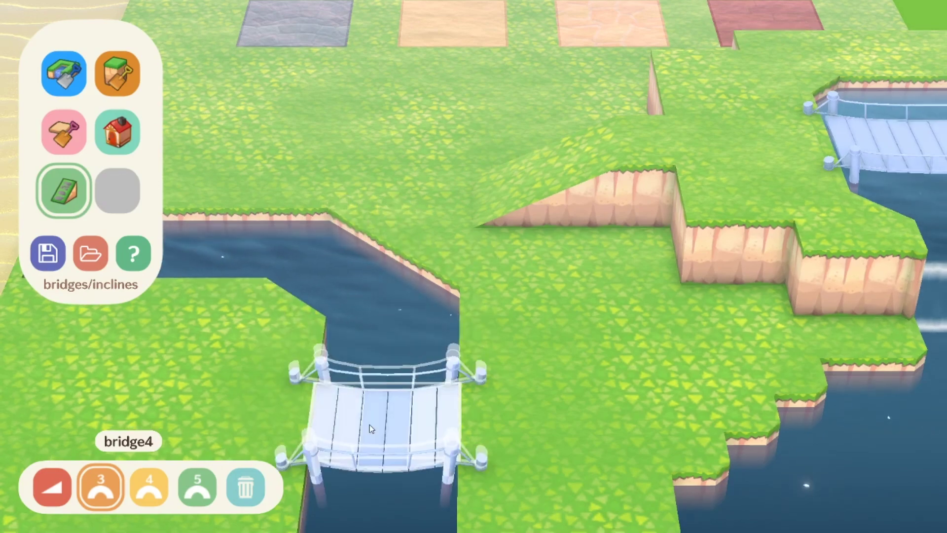
key("s")
left_click(377, 418)
key("a")
key("s")
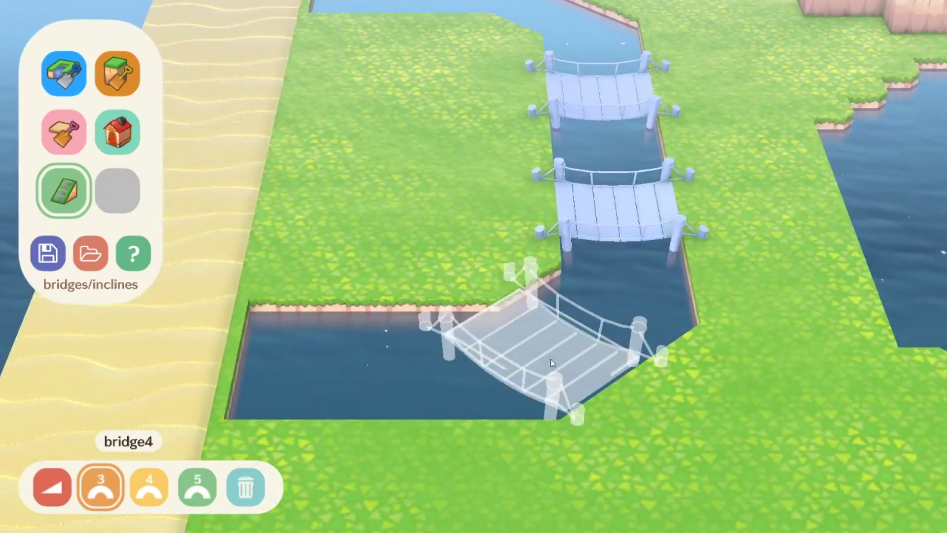
left_click(560, 348)
key("w")
key("d")
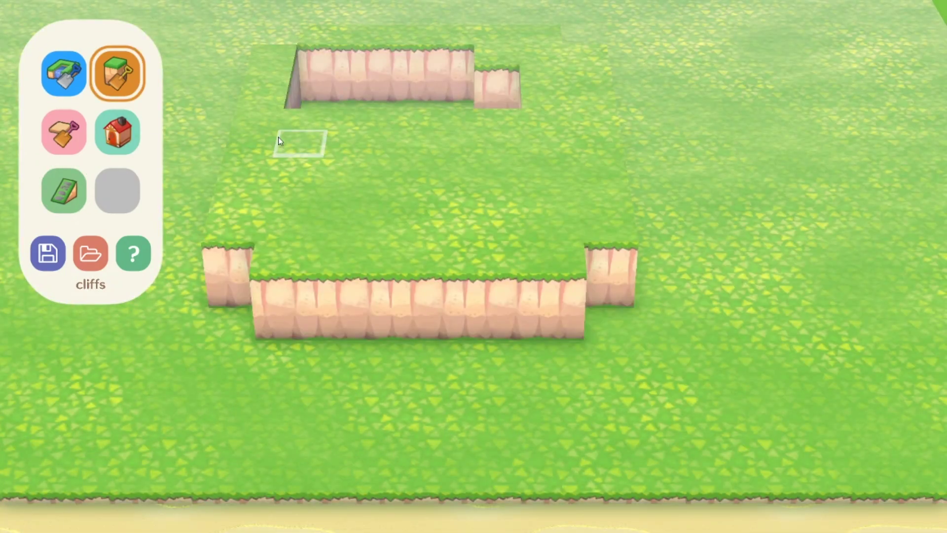
Raise one tile beside the upper cliff to extend it, then save the island map.
key("w")
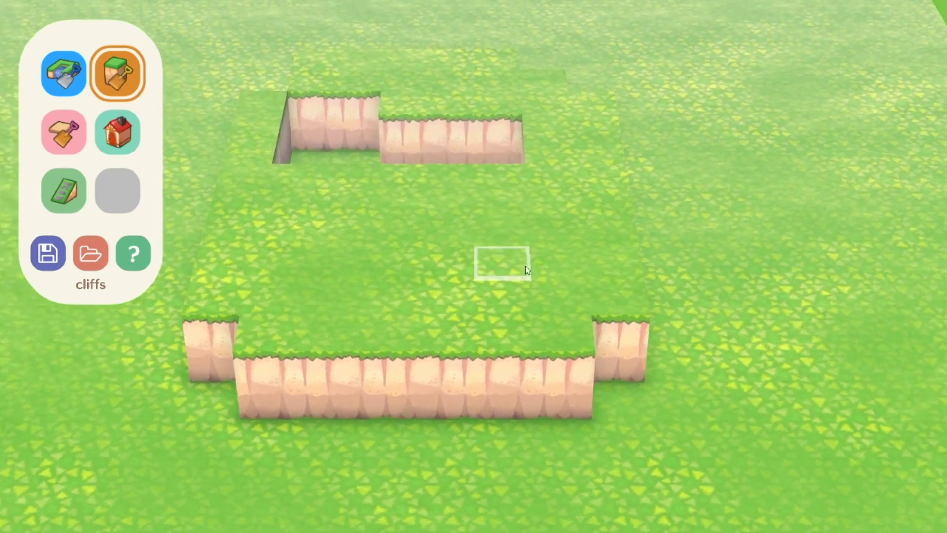
left_click(517, 261)
scroll(508, 237, "up", 3)
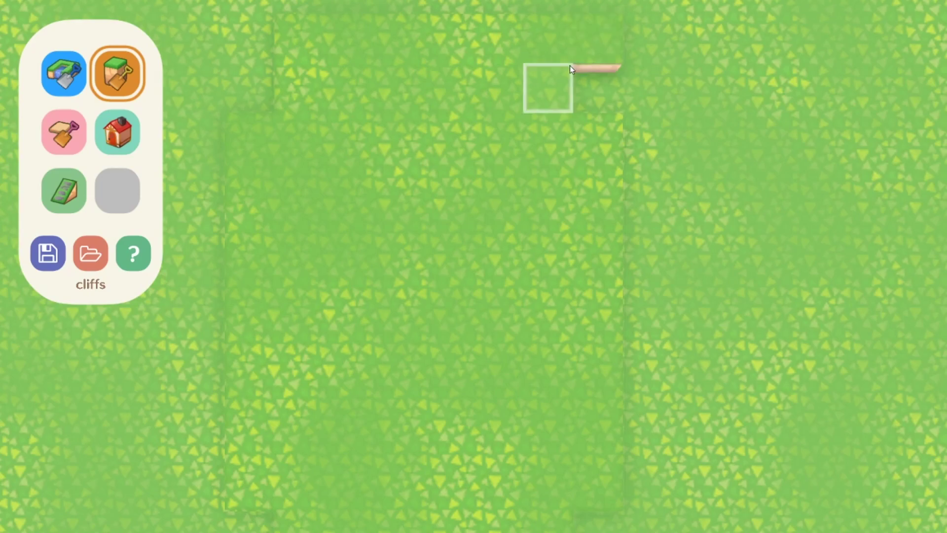
key("1")
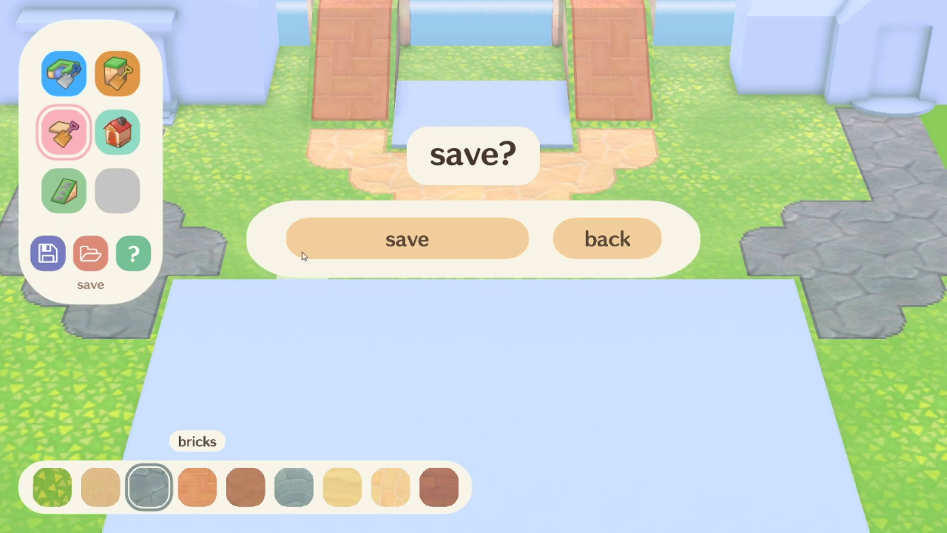
left_click(372, 255)
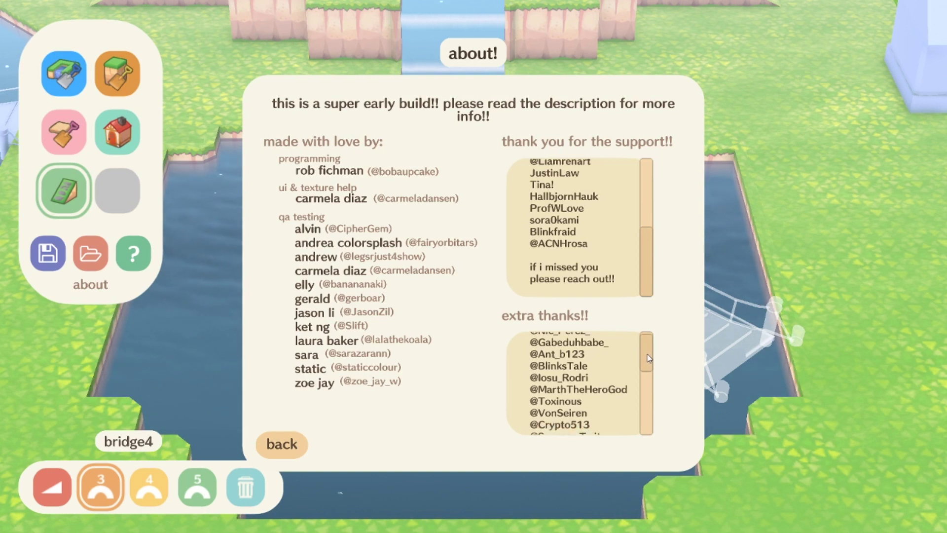
Save the island map to a file and review the about panel credits.
left_click_drag(646, 360, 644, 385)
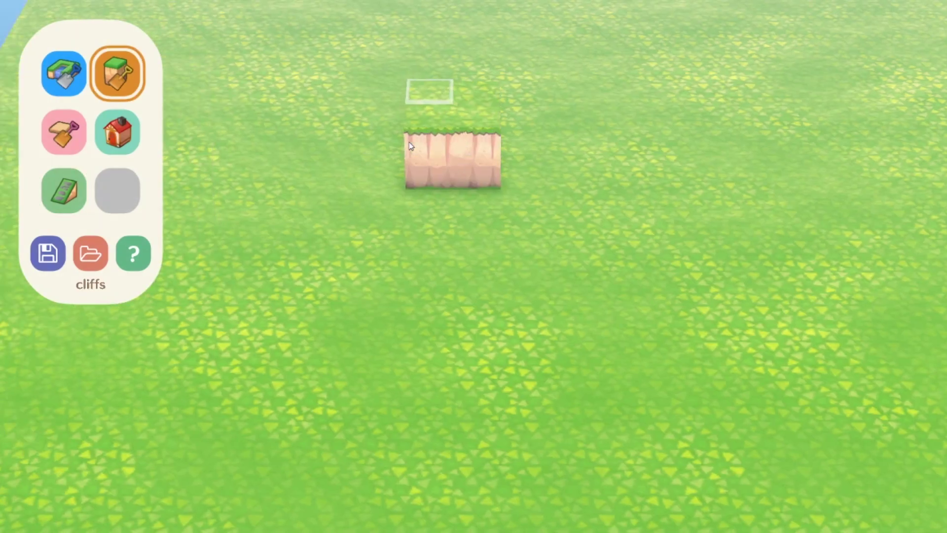
Add inclines to the long cliff and paint a water channel spilling over it as a waterfall.
scroll(528, 232, "up", 3)
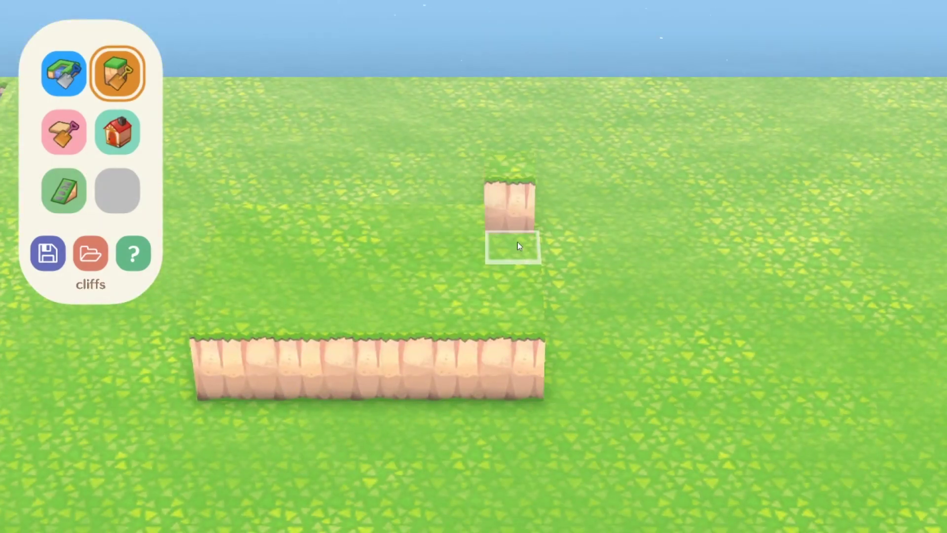
scroll(511, 249, "up", 5)
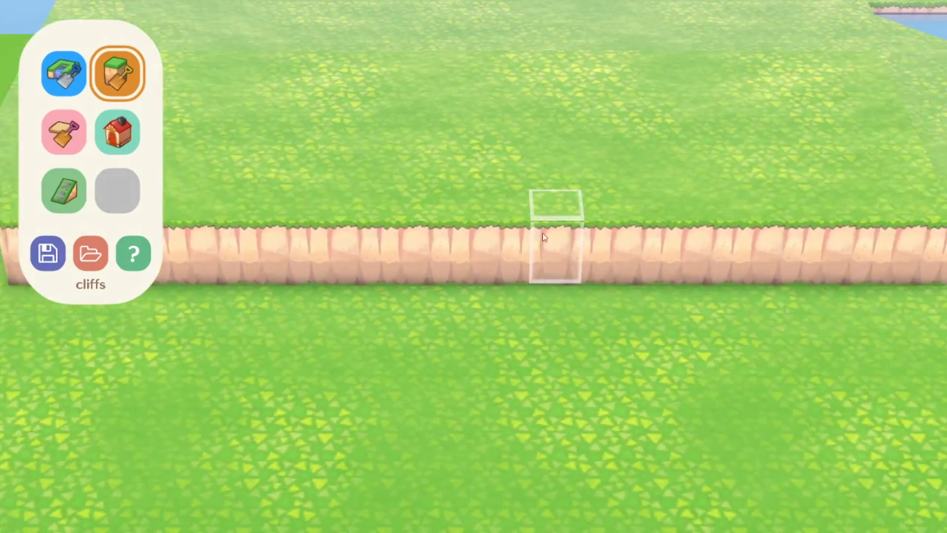
left_click(64, 190)
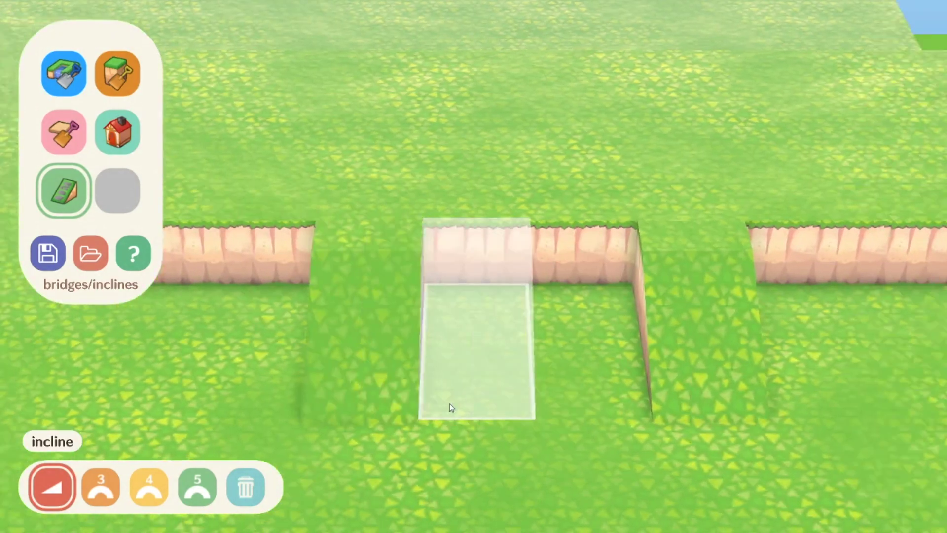
left_click(64, 73)
mouse_move(410, 232)
left_mouse_down()
mouse_move(412, 188)
mouse_move(445, 168)
mouse_move(536, 177)
mouse_move(544, 216)
mouse_move(509, 200)
left_mouse_up()
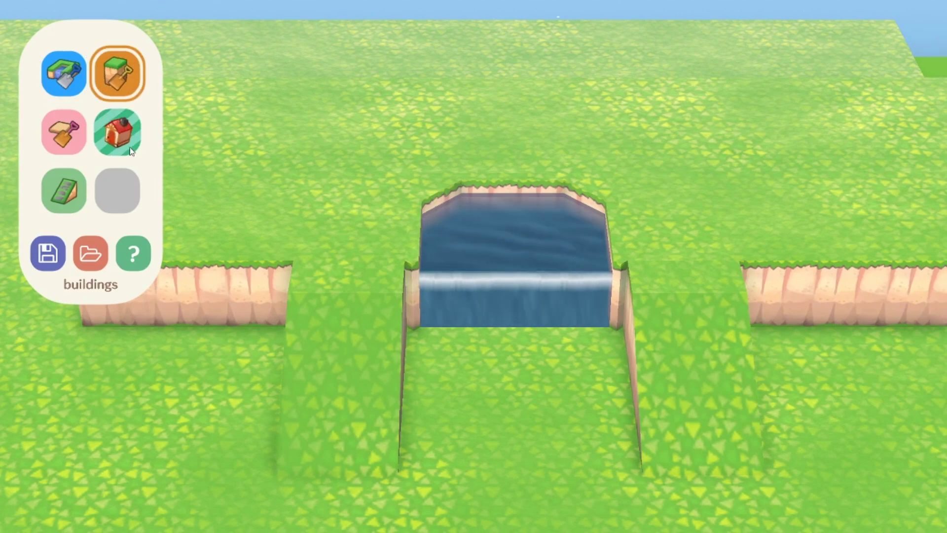
Paint a solid terra-cotta path area below the waterfall ramps.
left_click(64, 132)
left_click(390, 487)
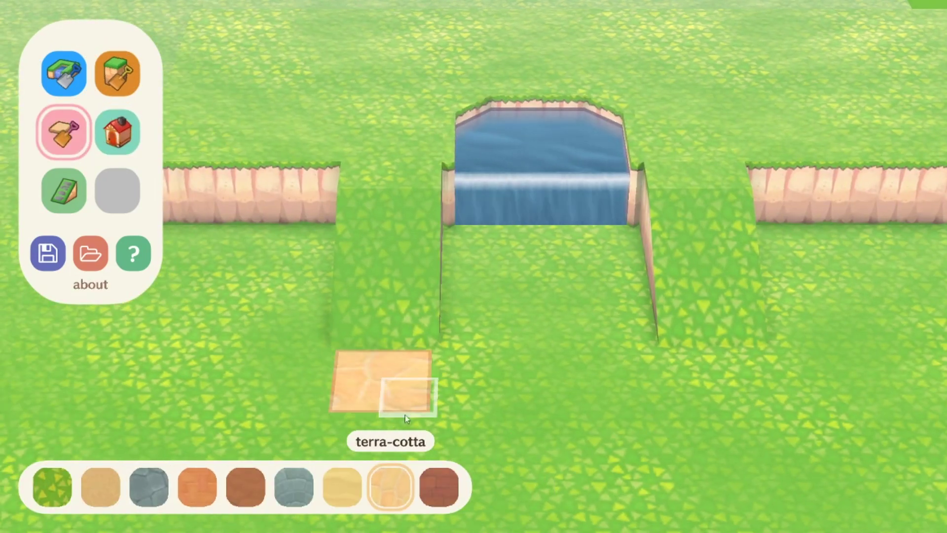
mouse_move(634, 471)
left_mouse_down()
mouse_move(631, 436)
mouse_move(607, 411)
mouse_move(650, 418)
mouse_move(617, 443)
mouse_move(646, 444)
mouse_move(626, 448)
mouse_move(471, 325)
mouse_move(389, 285)
mouse_move(522, 351)
mouse_move(482, 343)
left_mouse_up()
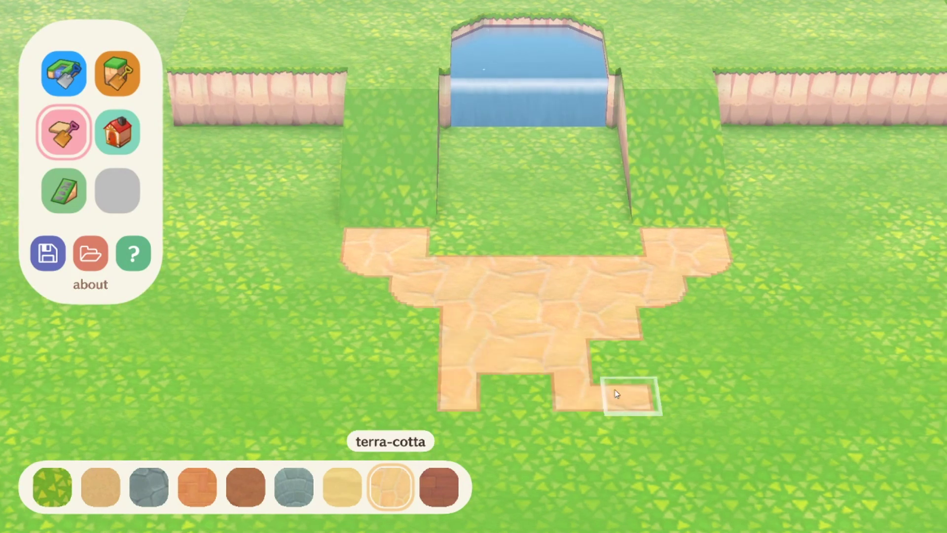
left_click_drag(616, 393, 486, 233)
Add water and extend the cliff edge across the grass on the left.
left_click(64, 74)
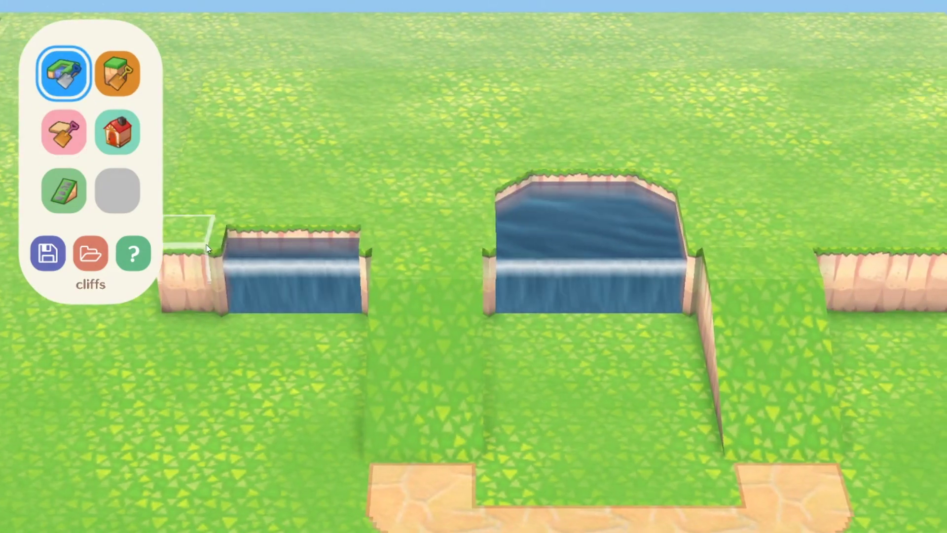
key("2")
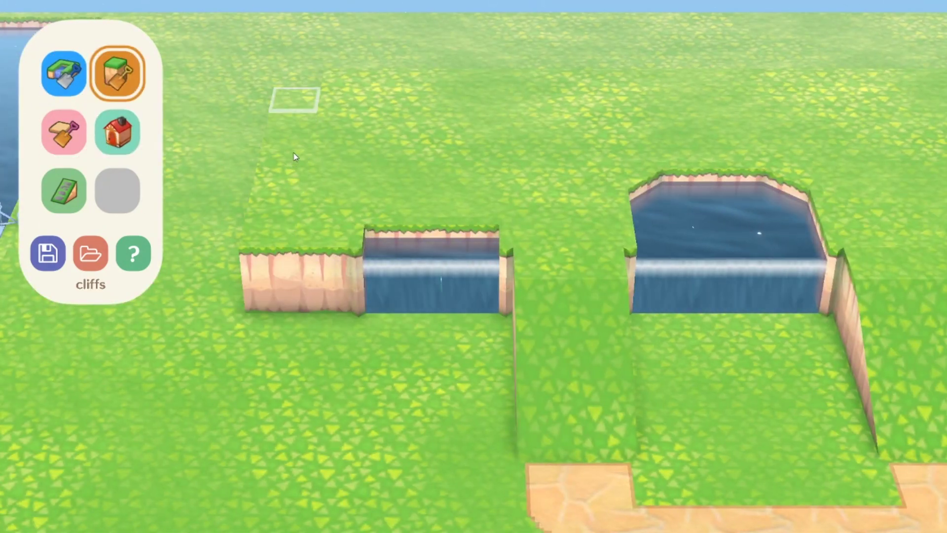
scroll(360, 186, "up", 5)
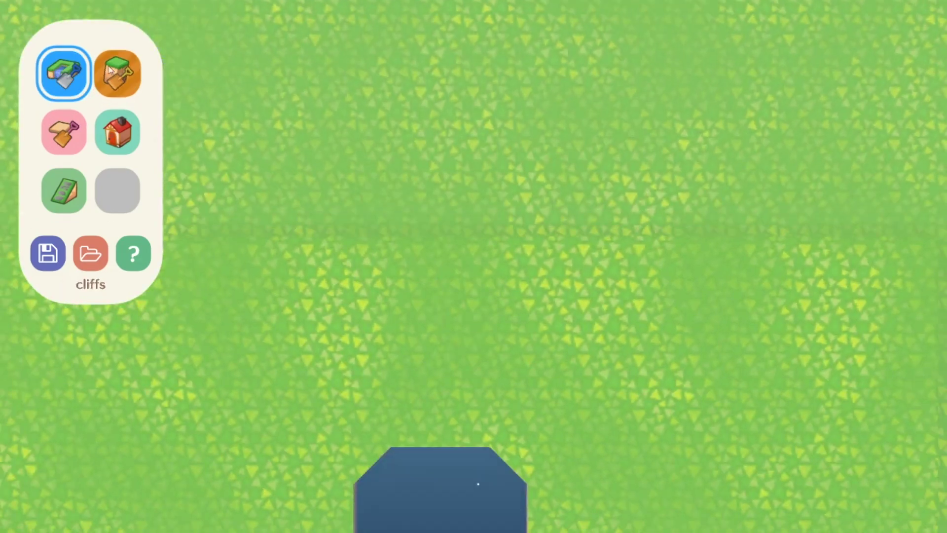
key("2")
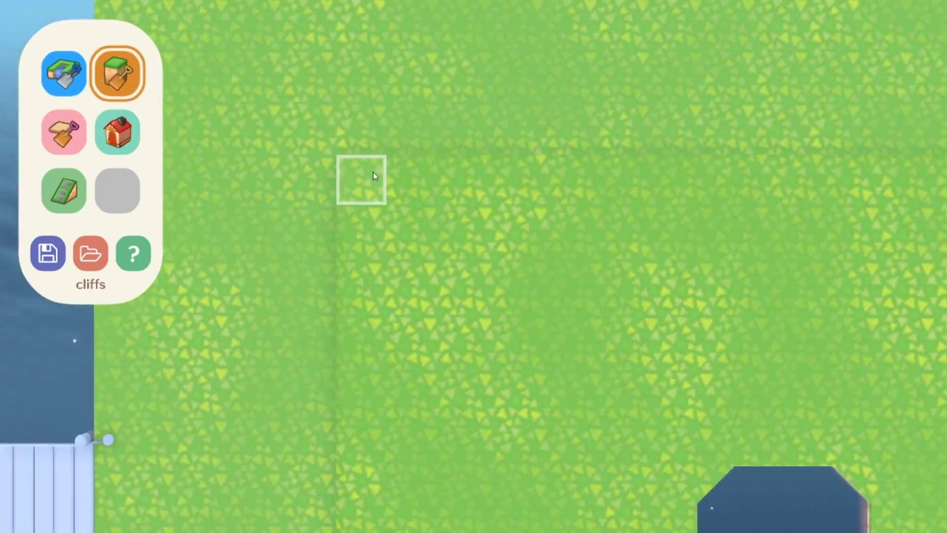
left_click_drag(349, 180, 410, 138)
scroll(425, 145, "down", 5)
Paint a brick path arching over the pool and down the right side.
left_click(74, 139)
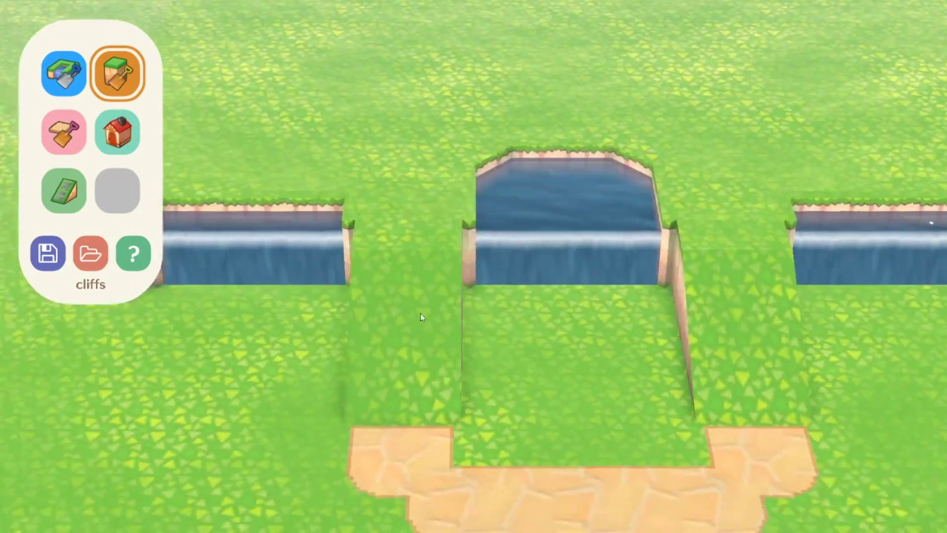
mouse_move(343, 198)
left_mouse_down()
mouse_move(379, 279)
mouse_move(380, 237)
mouse_move(349, 263)
mouse_move(387, 215)
left_mouse_up()
mouse_move(489, 157)
left_mouse_down()
mouse_move(532, 197)
mouse_move(605, 469)
left_mouse_up()
mouse_move(546, 173)
left_mouse_down()
mouse_move(507, 156)
mouse_move(321, 311)
mouse_move(405, 273)
left_mouse_up()
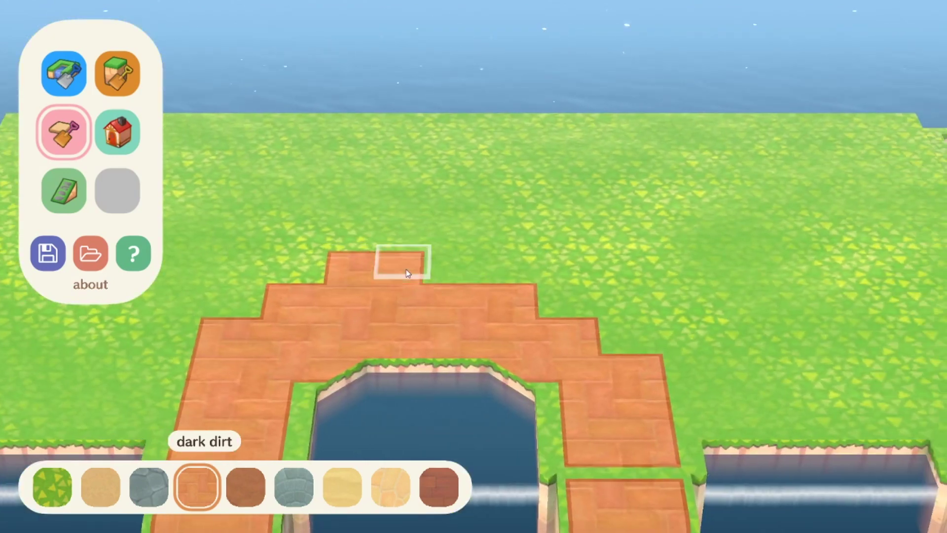
Place a house above the brick arch and extend the bricks to its door.
left_click(117, 131)
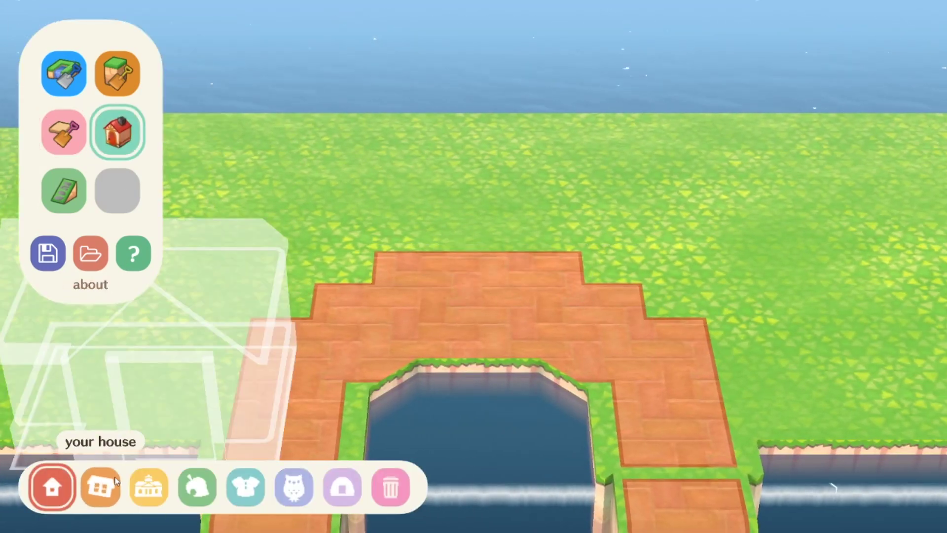
left_click(480, 212)
left_click(64, 131)
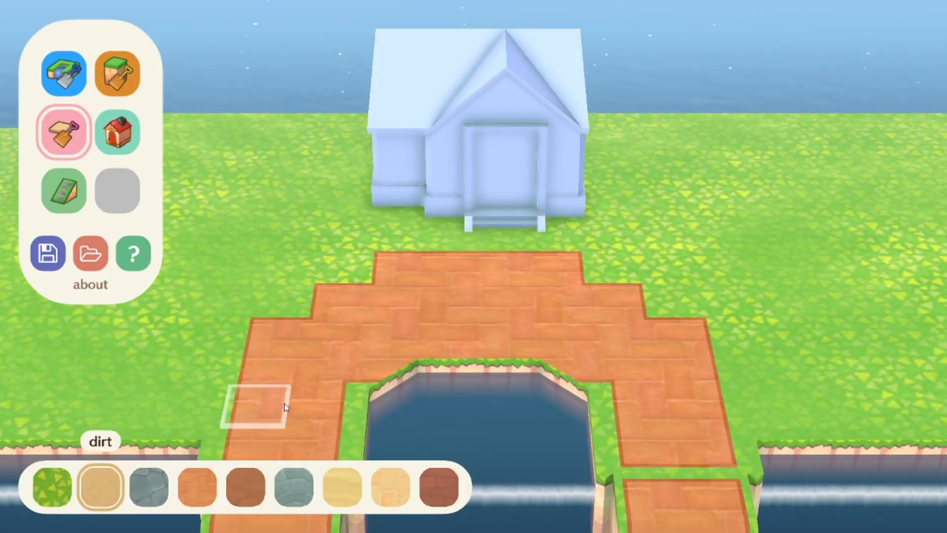
key("Left")
left_click(370, 302)
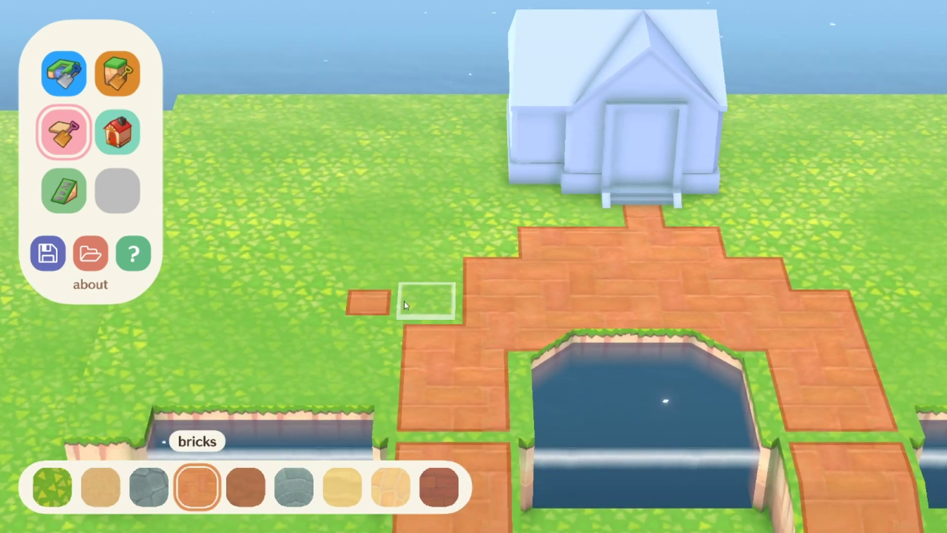
key("Right")
left_click(531, 235)
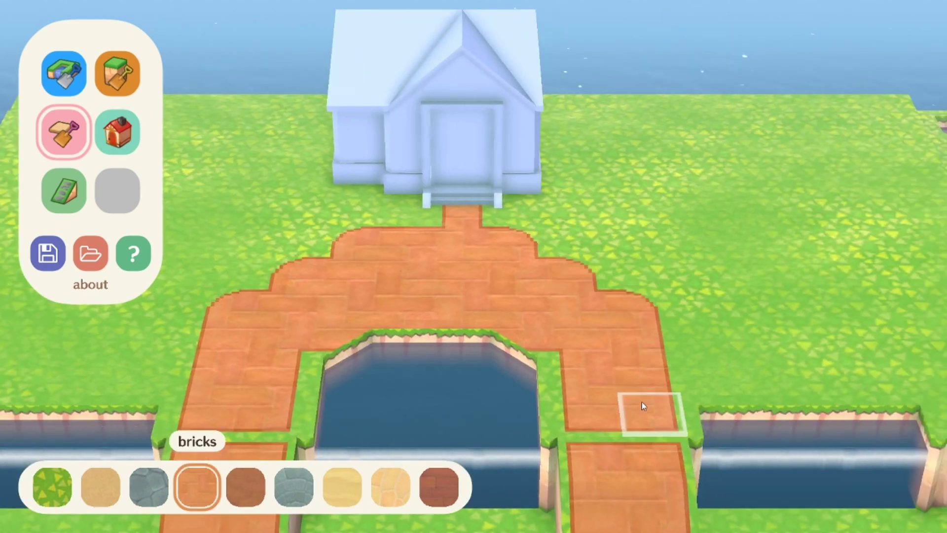
scroll(611, 274, "down", 3)
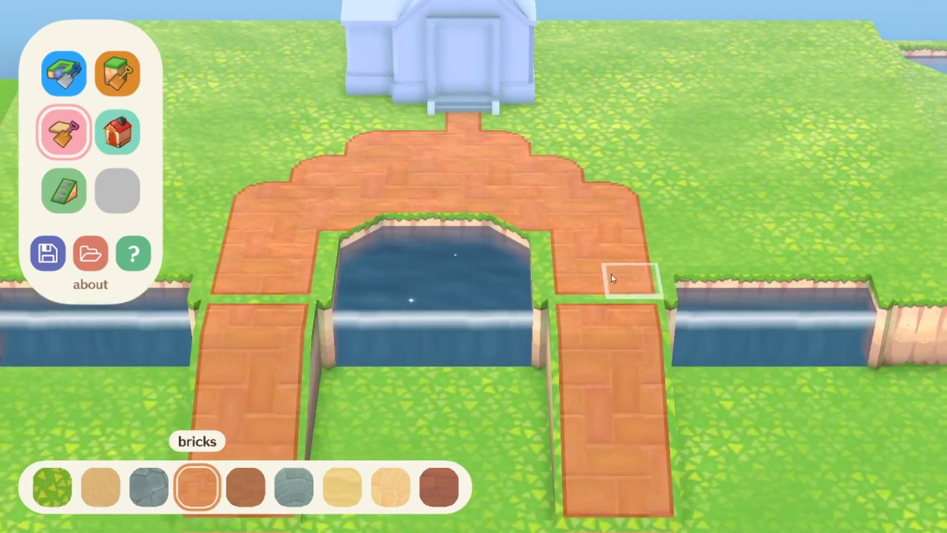
Fill the left pool with water.
left_click(64, 74)
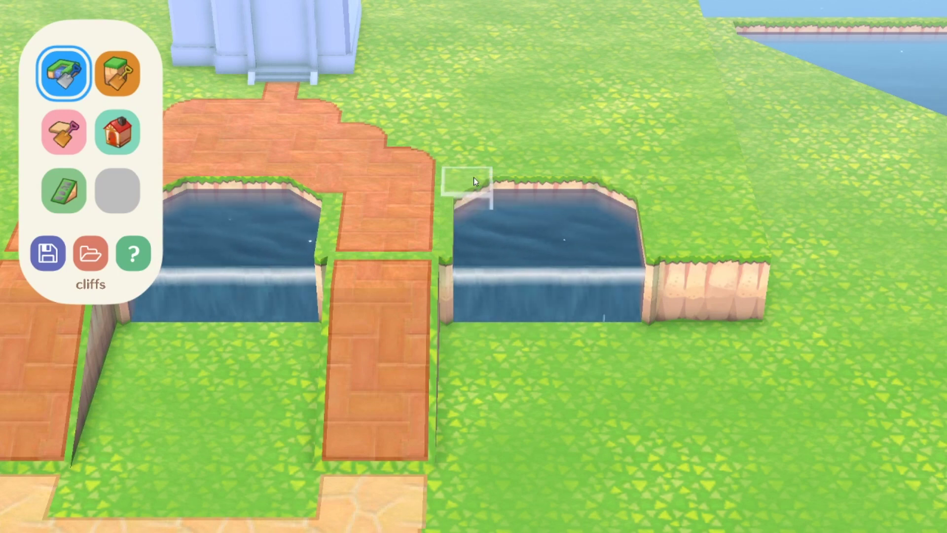
key("Left")
left_click_drag(417, 186, 466, 186)
key("Right")
Paint a dirt strip to the left of the brick arch.
left_click(64, 132)
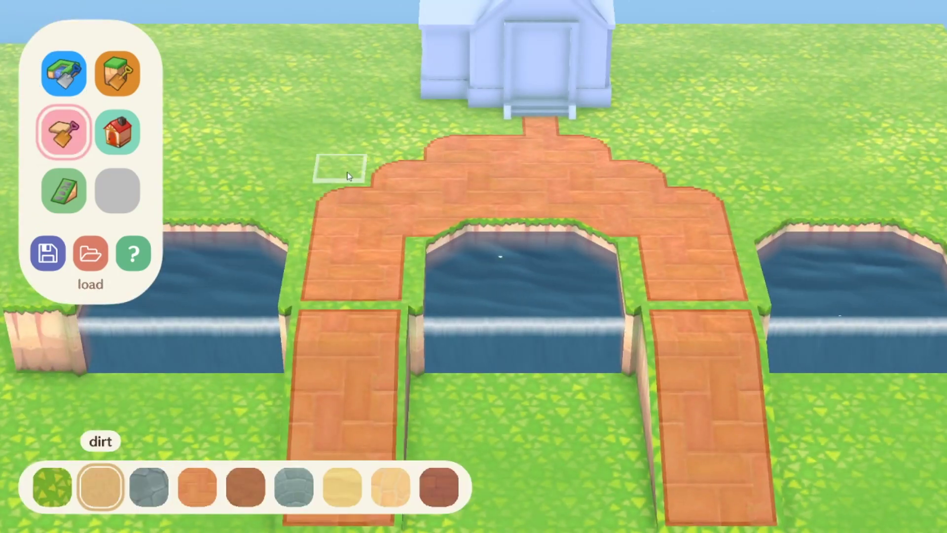
mouse_move(348, 176)
left_mouse_down()
mouse_move(317, 154)
mouse_move(290, 161)
left_mouse_up()
key("Left")
left_click(117, 132)
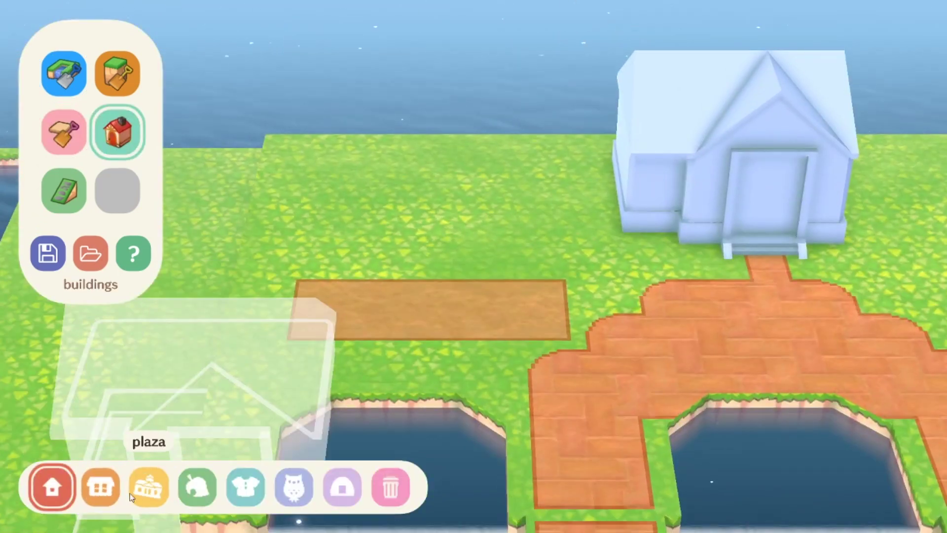
Place houses on the left and right of the first house.
left_click(51, 485)
left_click(100, 486)
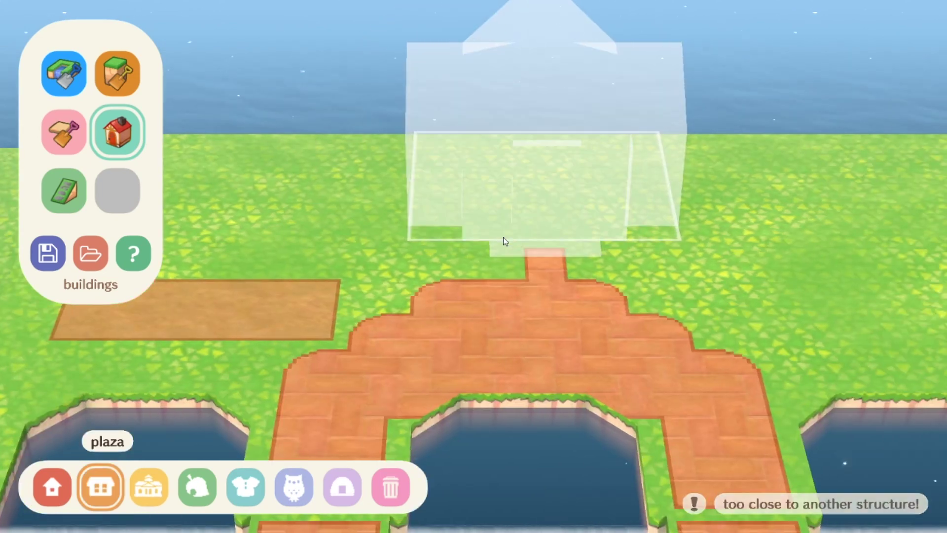
left_click(505, 242)
left_click(52, 486)
left_click(212, 239)
key("Right")
left_click(560, 211)
key("Left")
Paint a dirt path from the side houses' doors across the grass.
left_click(87, 147)
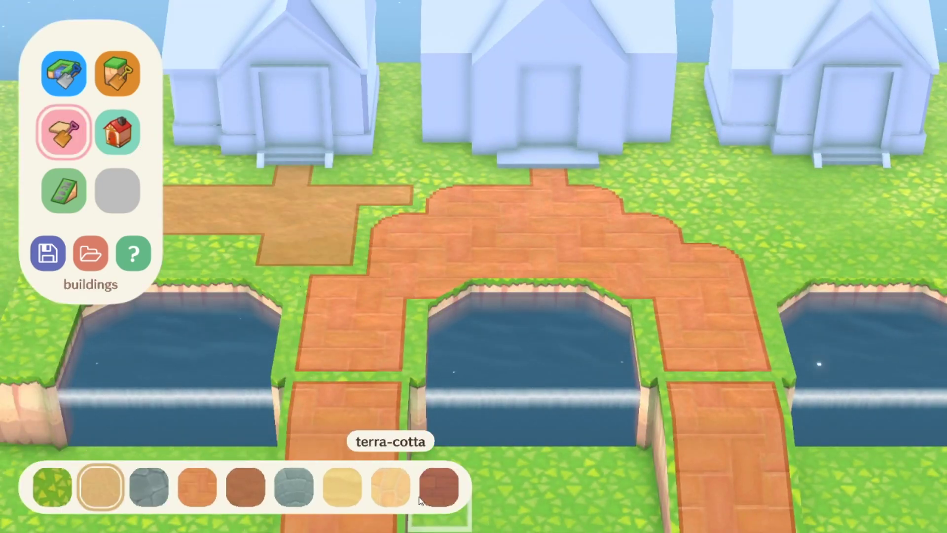
key("Left")
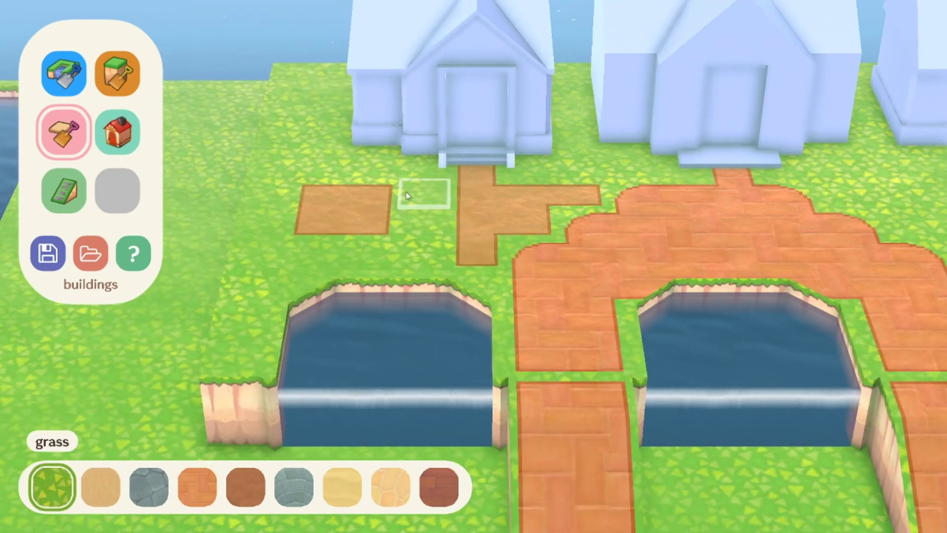
left_click(100, 486)
key("Right")
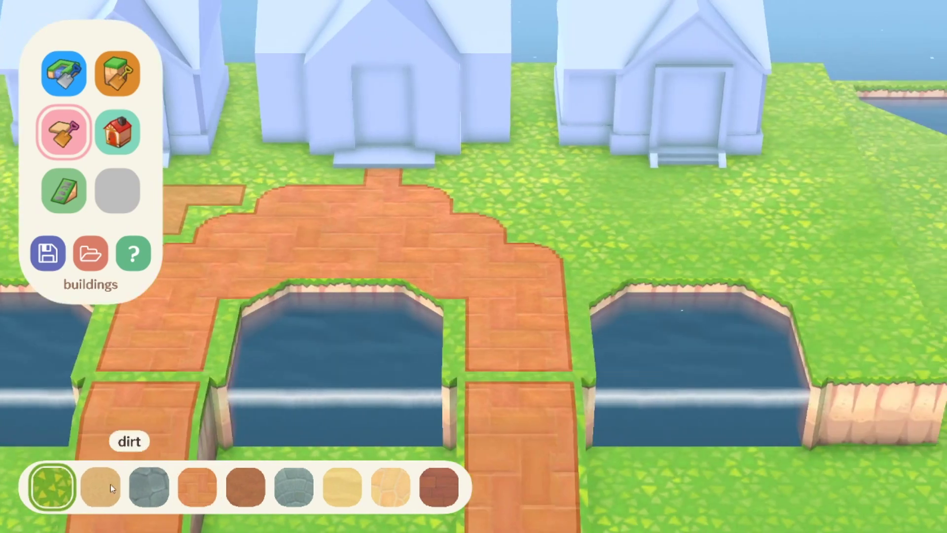
mouse_move(497, 218)
left_mouse_down()
mouse_move(763, 243)
mouse_move(689, 198)
mouse_move(743, 177)
mouse_move(683, 226)
mouse_move(753, 242)
mouse_move(705, 221)
left_mouse_up()
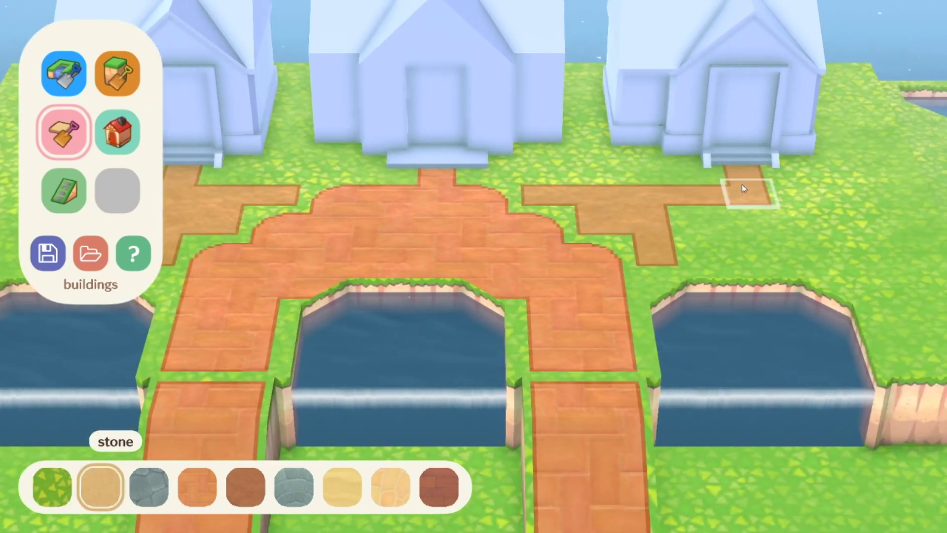
key("Left")
key("Right")
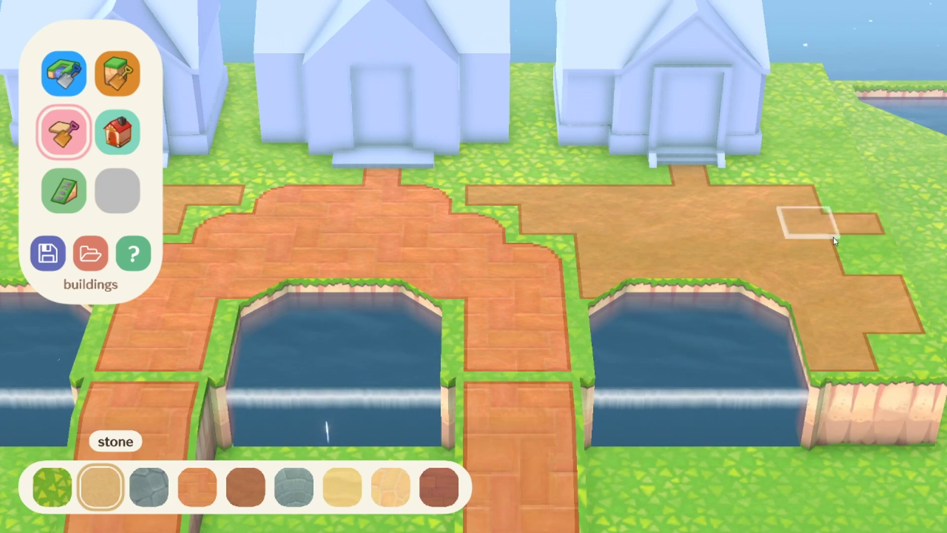
key("Left")
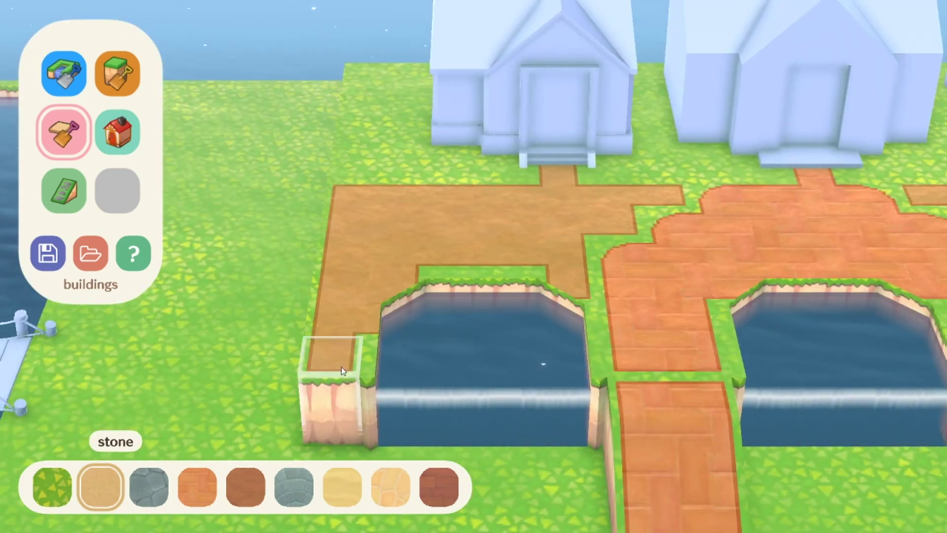
key("Right")
key("Down")
key("Up")
left_click(117, 132)
Place the plaza on the open grass below the brick ramps.
left_click(158, 484)
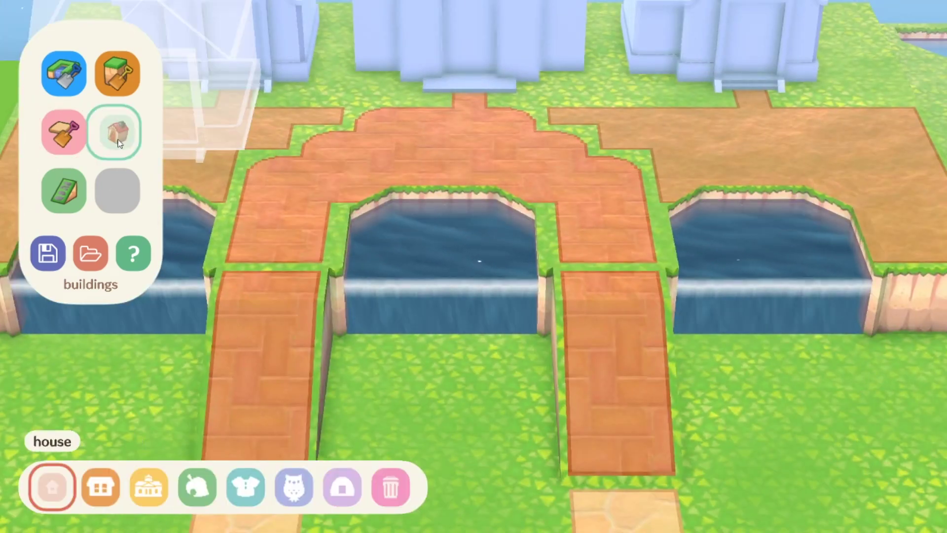
key("Down")
left_click(412, 350)
key("Left")
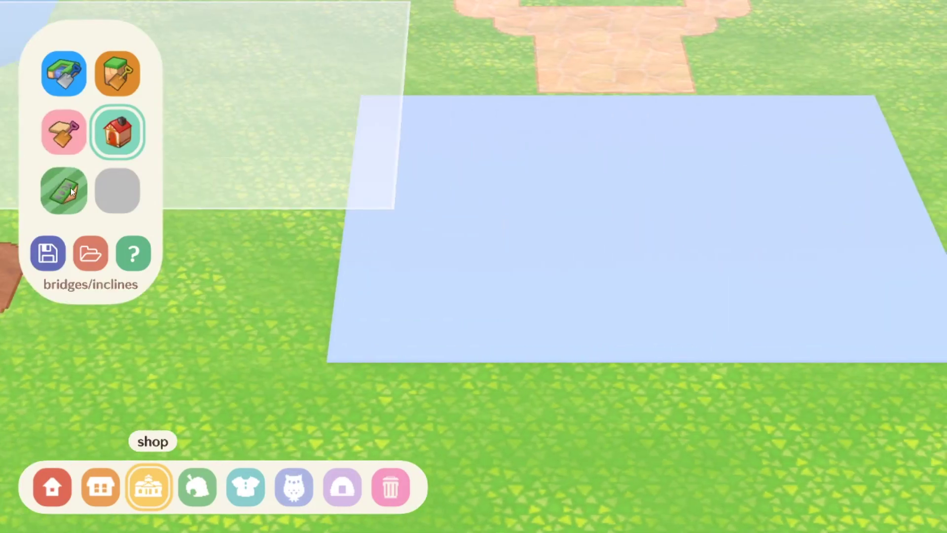
Add a cliff incline with the bridges and inclines tool.
left_click(71, 192)
key("Up")
key("Left")
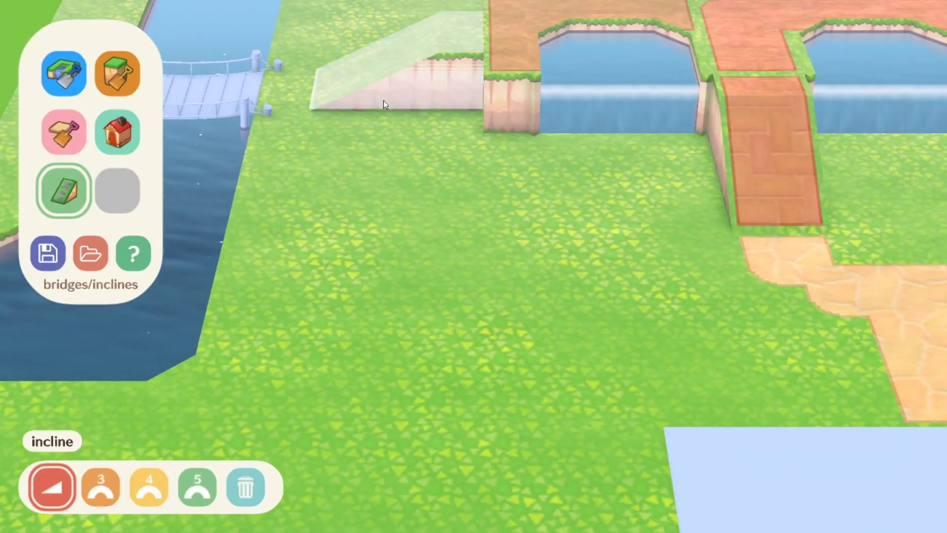
key("Right")
key("Right")
key("Down")
key("Left")
Place the museum and the tailors below the cliff.
left_click(118, 132)
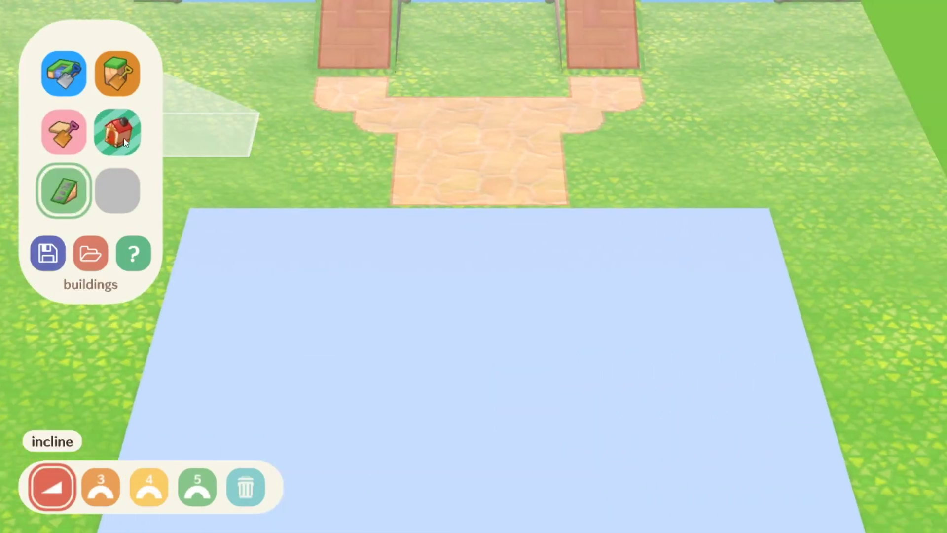
key("Up")
key("Left")
left_click(294, 488)
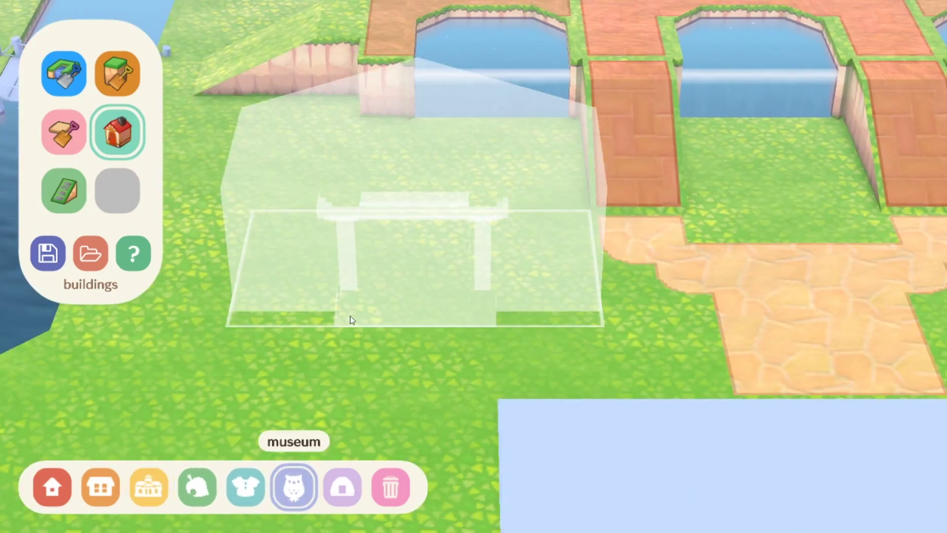
key("Left")
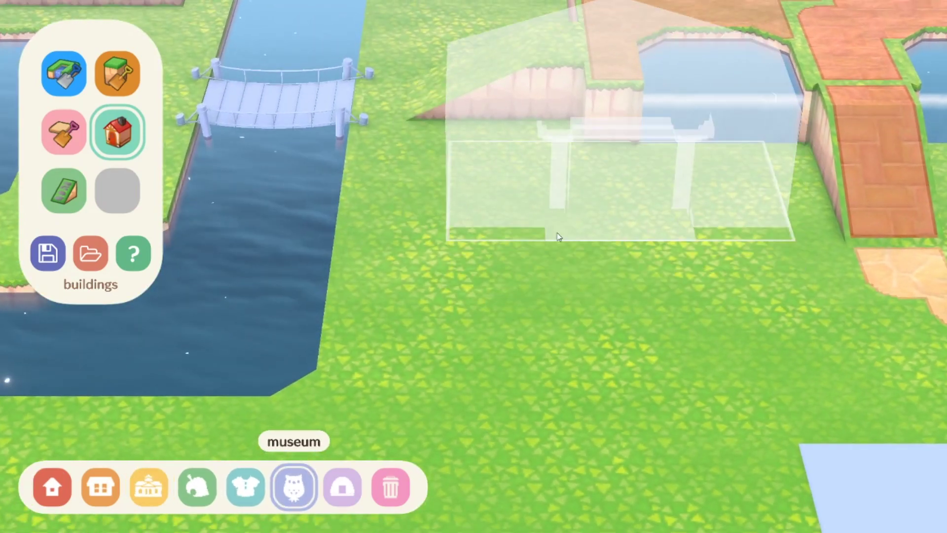
key("Right")
left_click(245, 487)
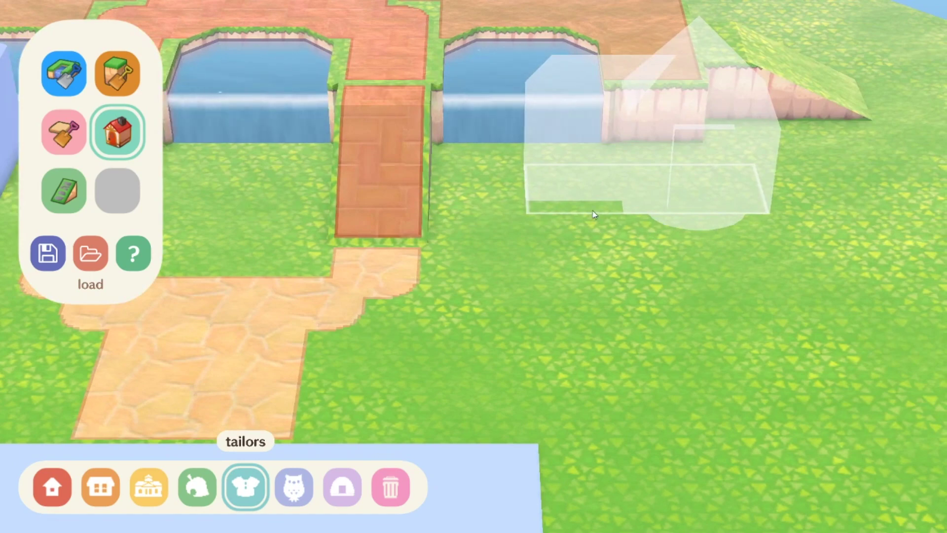
left_click(579, 213)
key("Left")
Select the campsite, then pick the stone path material.
left_click(342, 487)
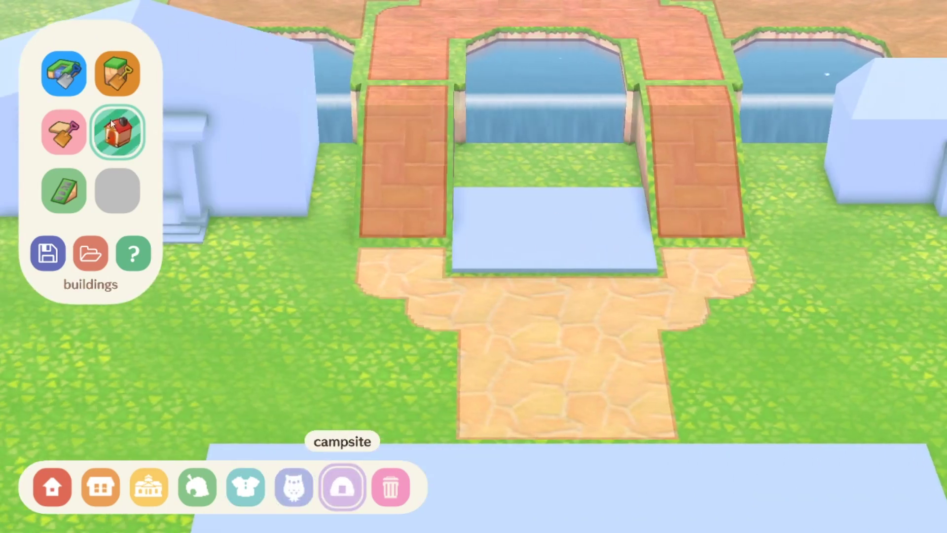
left_click(64, 131)
left_click(147, 486)
key("Left")
key("Down")
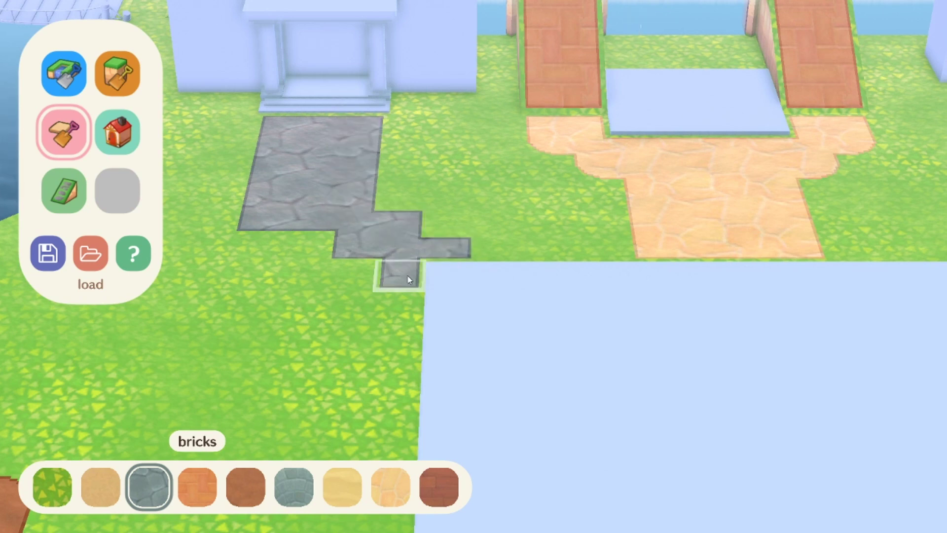
Extend the stone path up to the house, erasing one stray tile.
key("Right")
left_click_drag(274, 228, 398, 226)
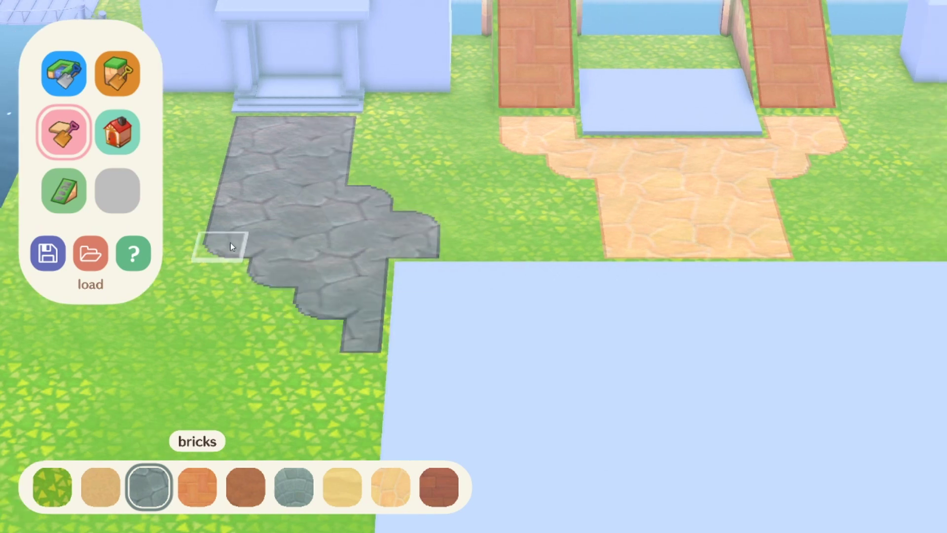
key("Right")
mouse_move(804, 277)
left_mouse_down()
mouse_move(828, 290)
mouse_move(731, 251)
mouse_move(818, 254)
mouse_move(743, 232)
left_mouse_up()
key("Right")
left_click_drag(825, 151, 686, 277)
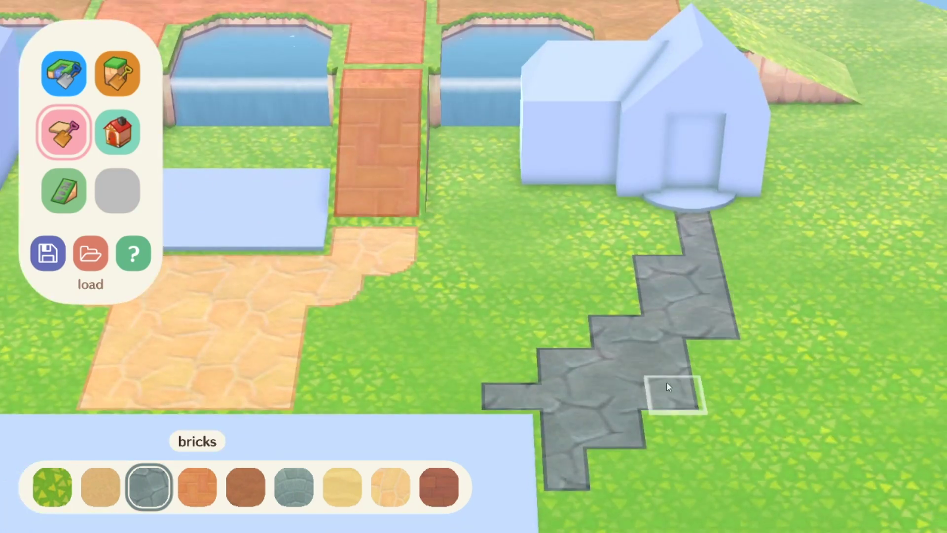
left_click(656, 271)
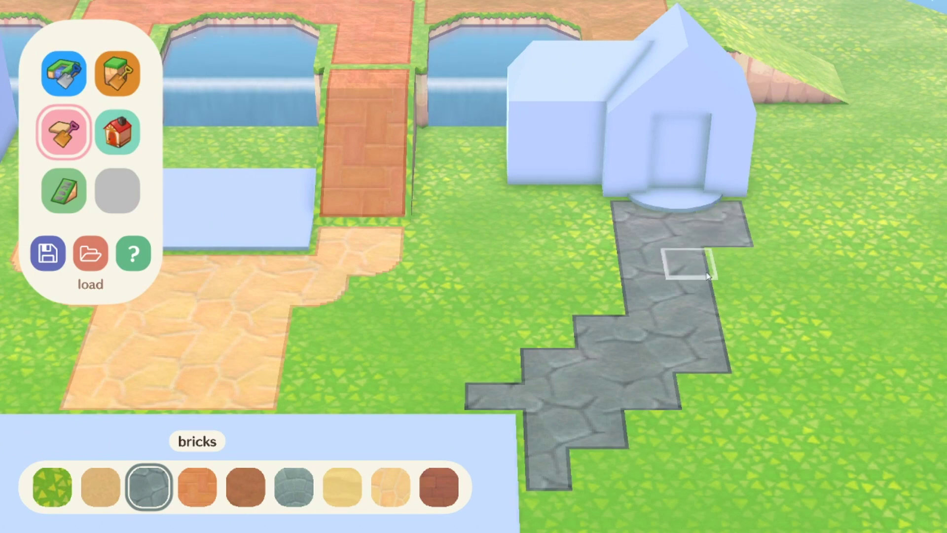
Widen the left stone path beside the pillared building with more tiles.
key("Left")
key("Down")
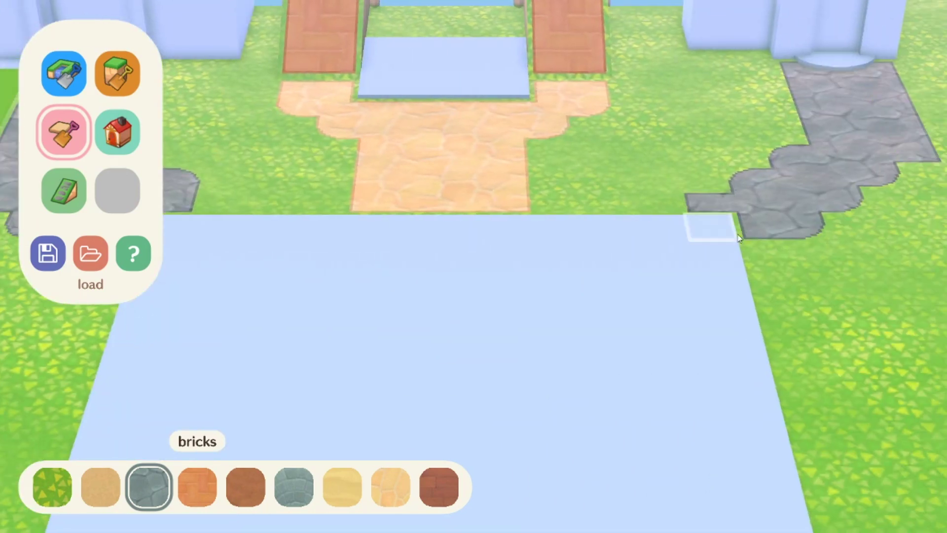
key("Left")
left_click(851, 147)
left_click_drag(896, 255, 801, 277)
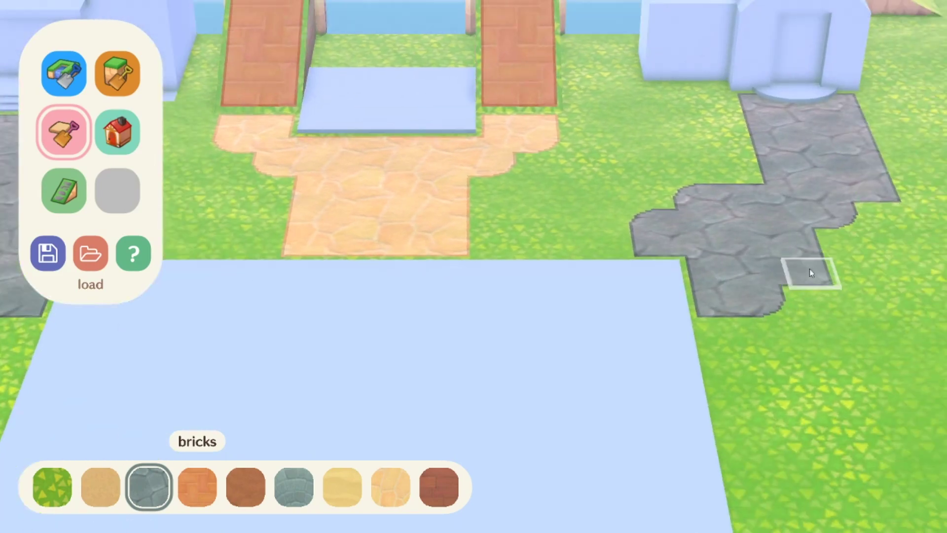
key("Up")
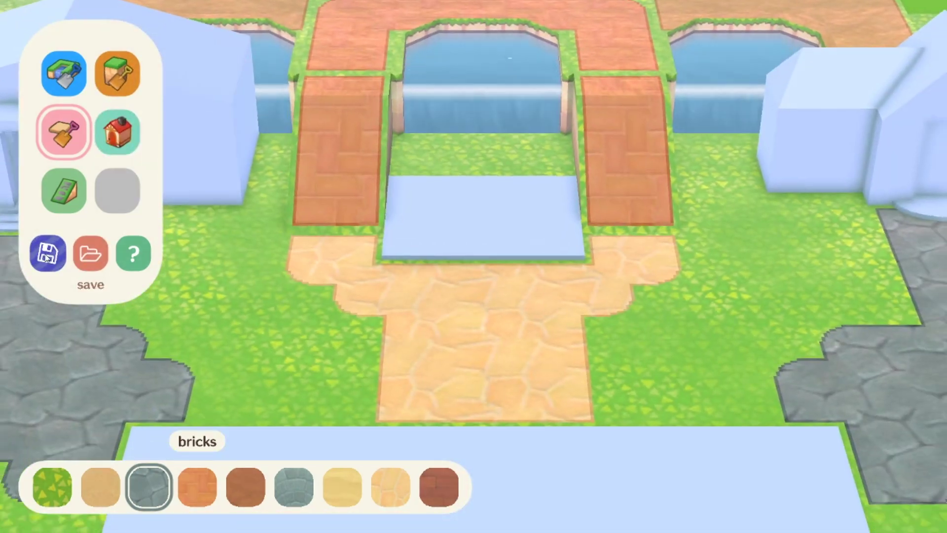
left_click(64, 73)
key("Right")
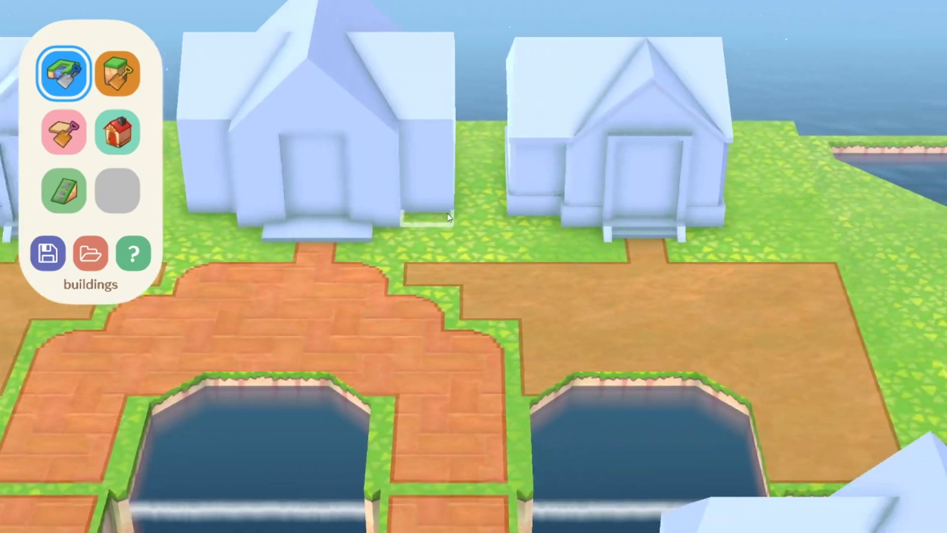
key("Down")
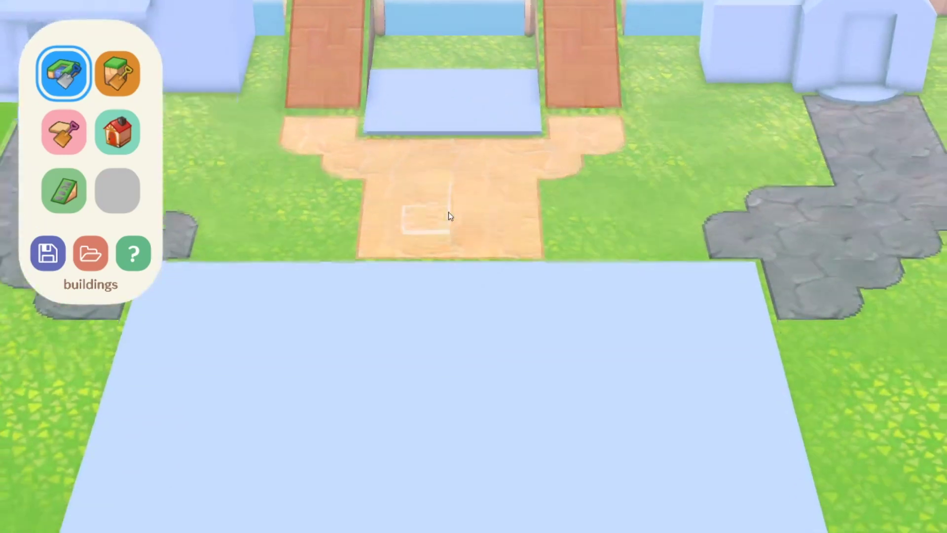
key("Up")
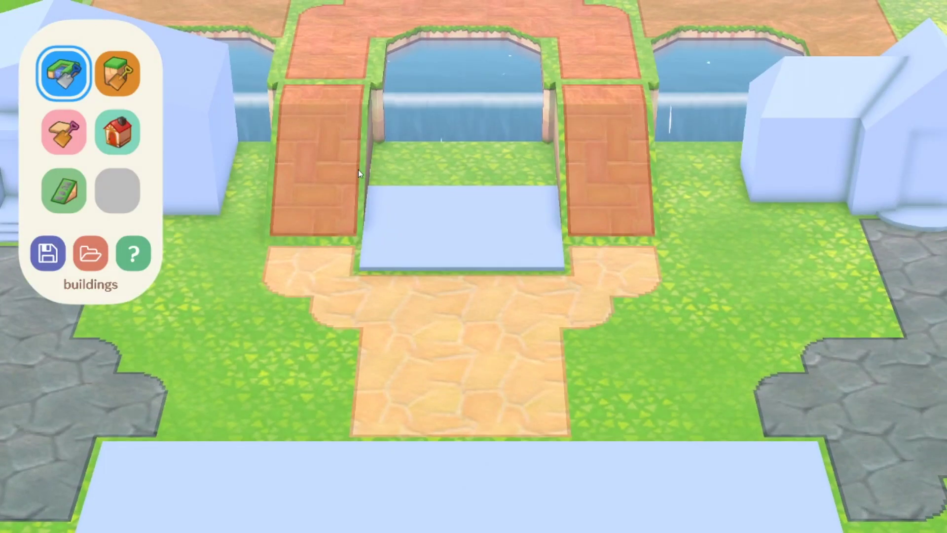
scroll(358, 169, "up", 5)
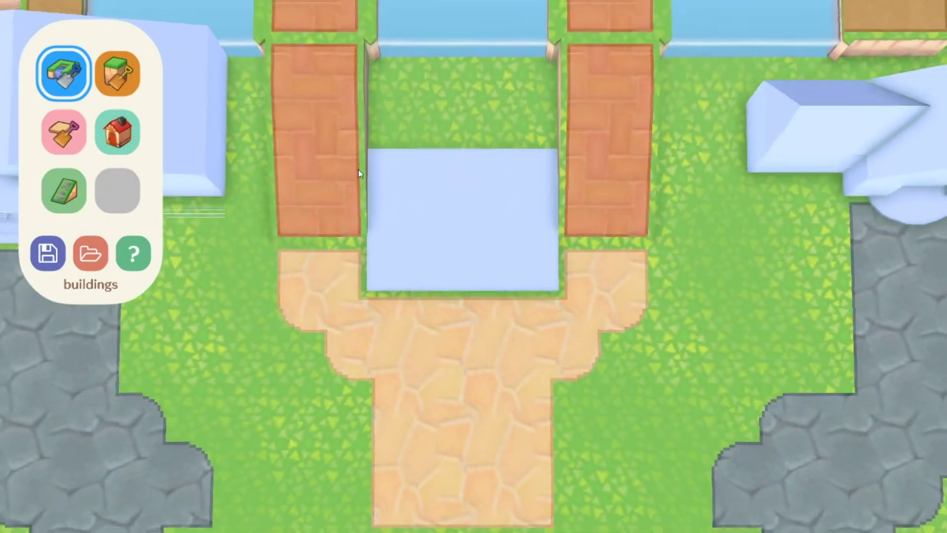
key("Up")
key("Down")
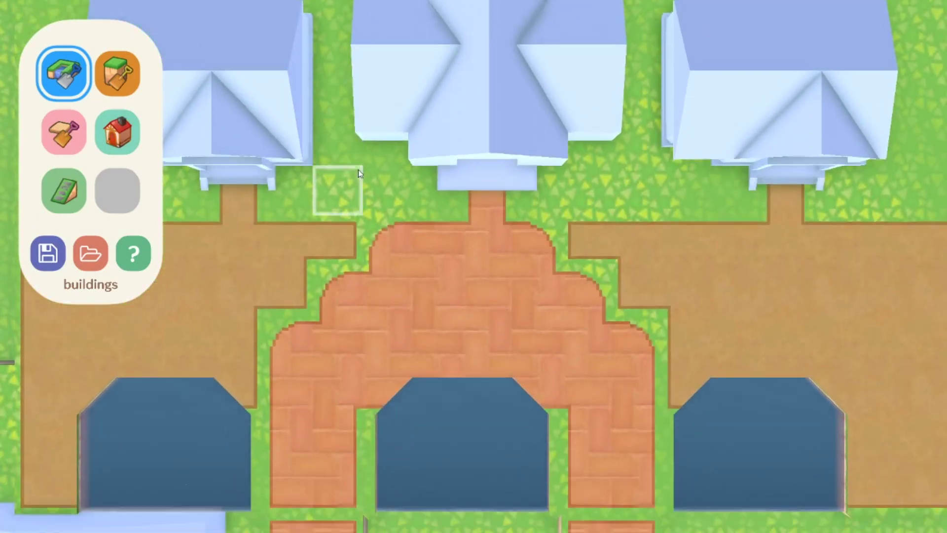
scroll(358, 170, "down", 5)
key("Down")
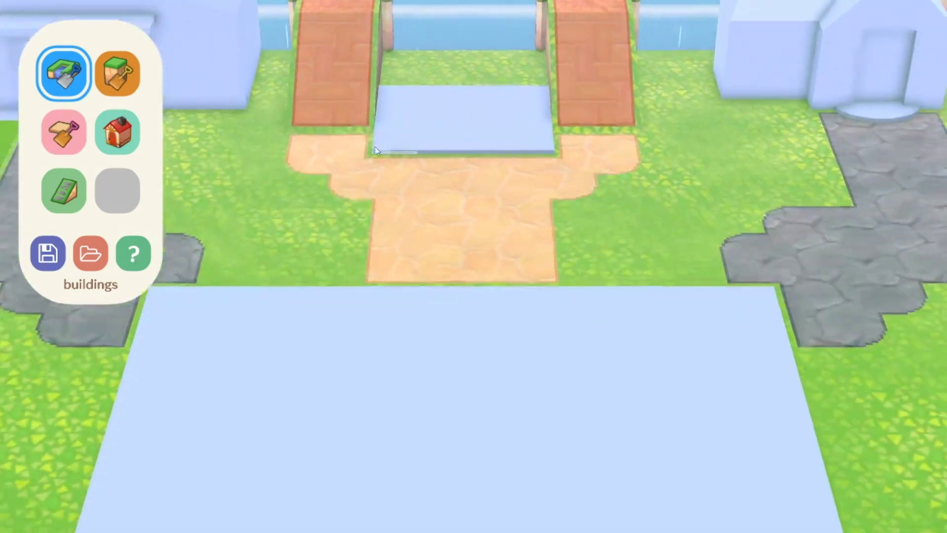
key("Up")
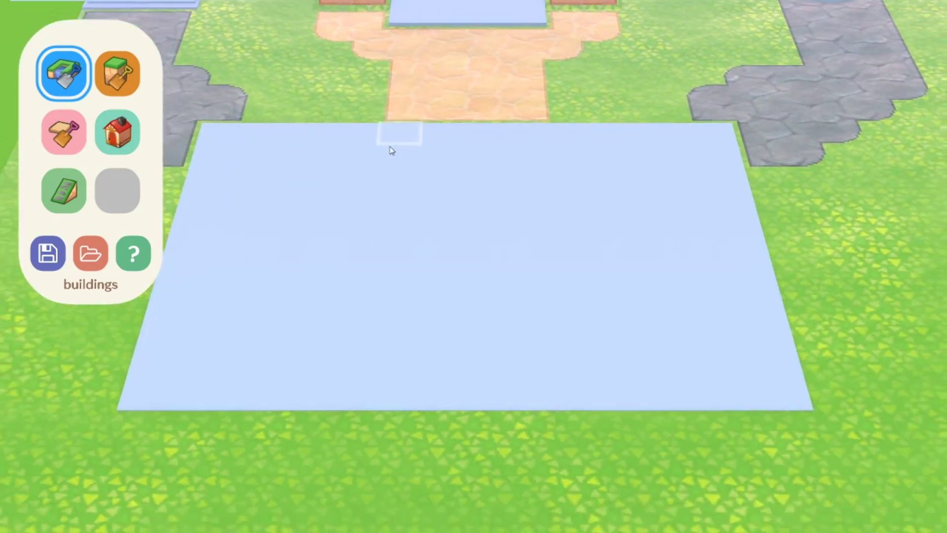
key("Left")
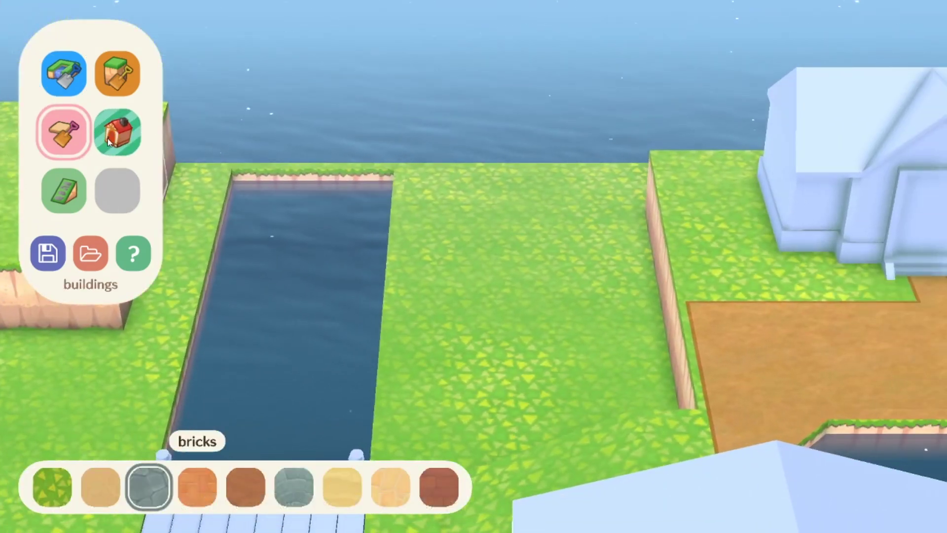
key("Down")
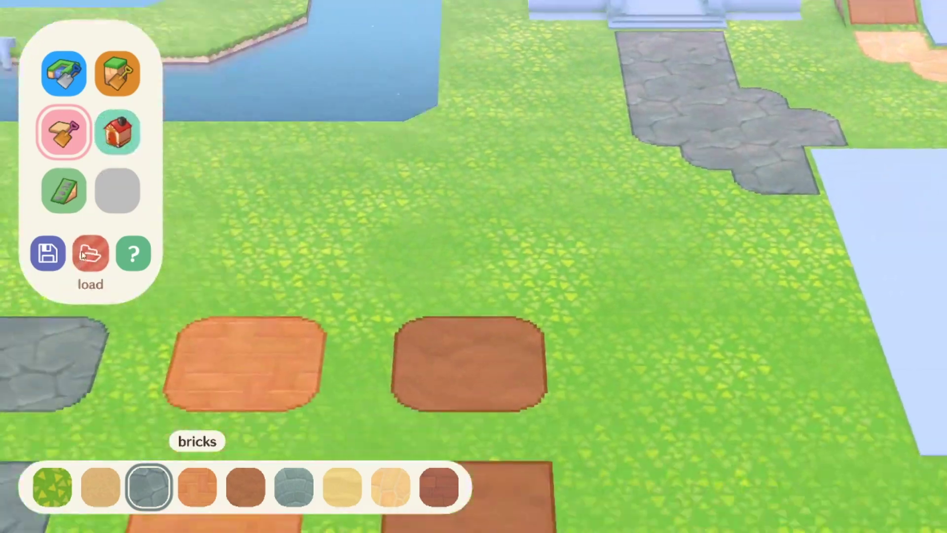
key("Down")
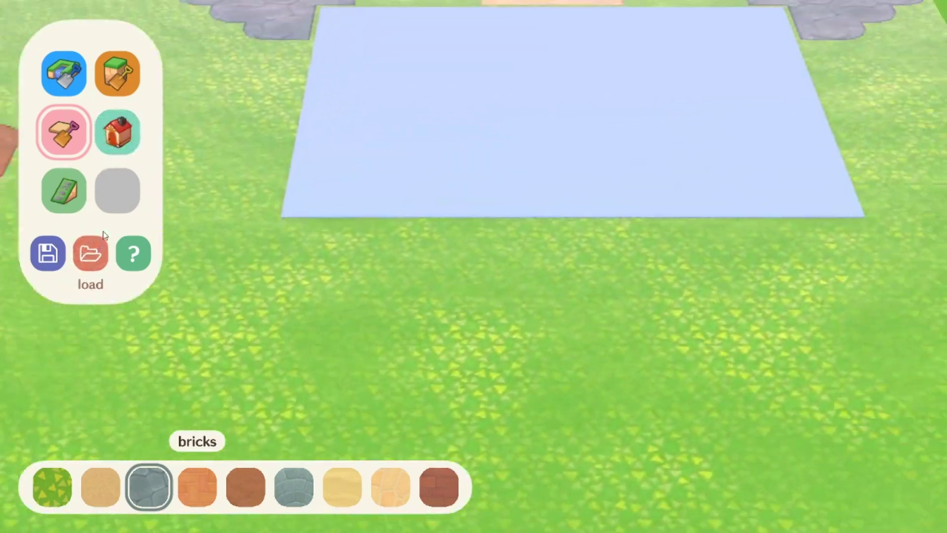
key("Down")
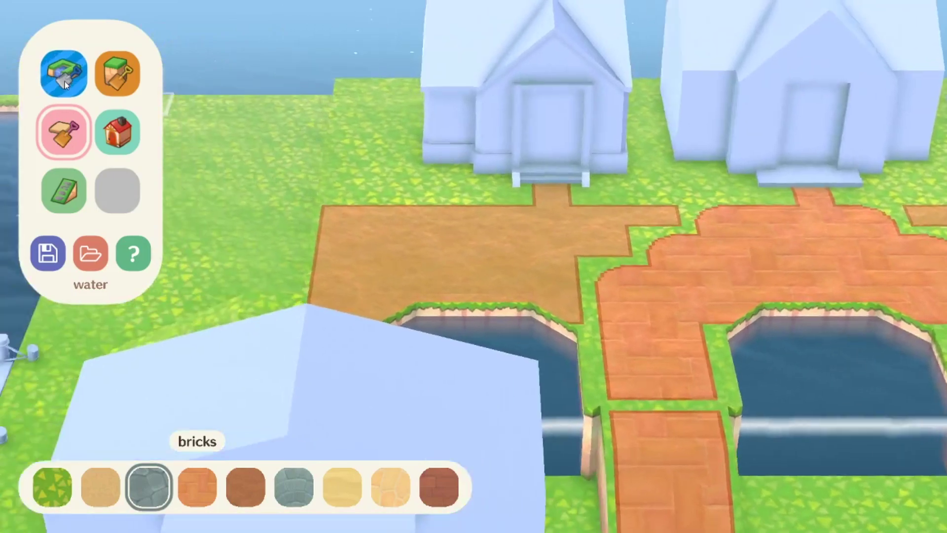
key("Left")
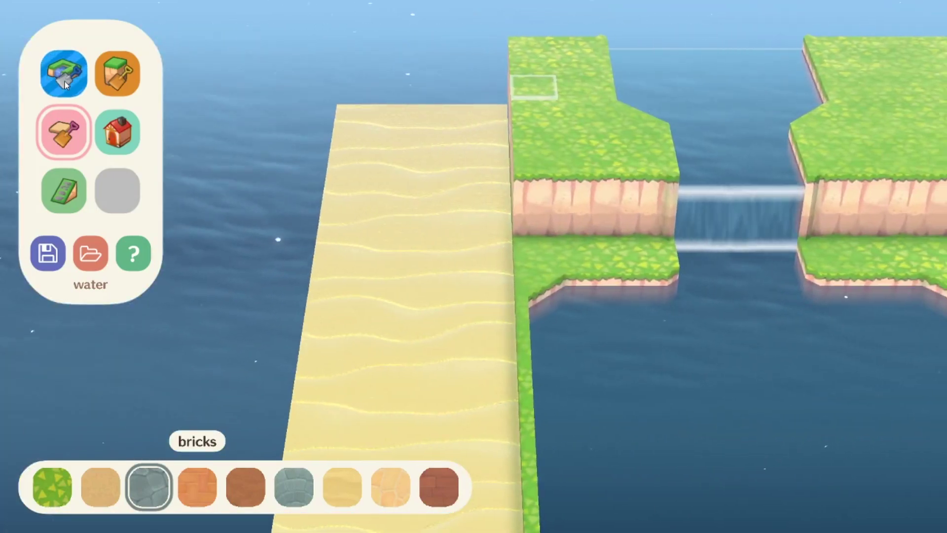
key("Right")
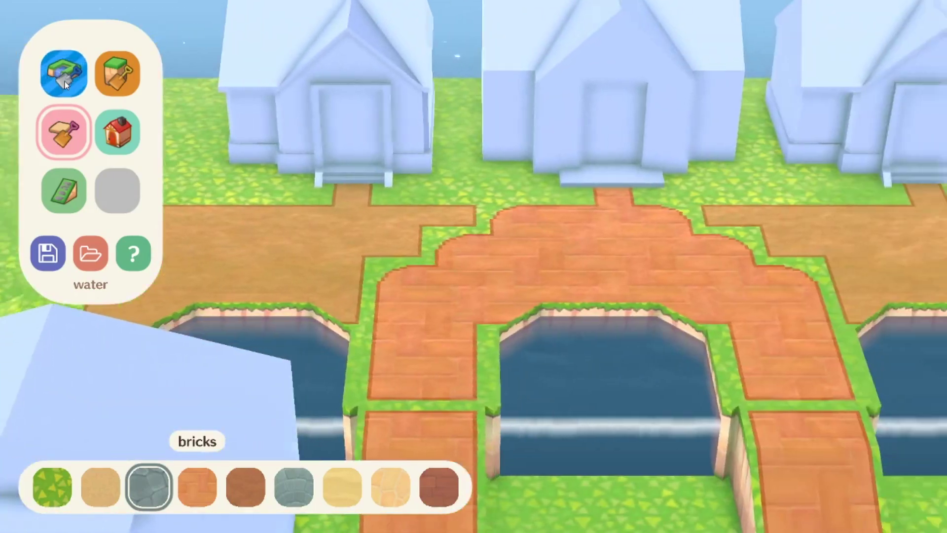
key("Right")
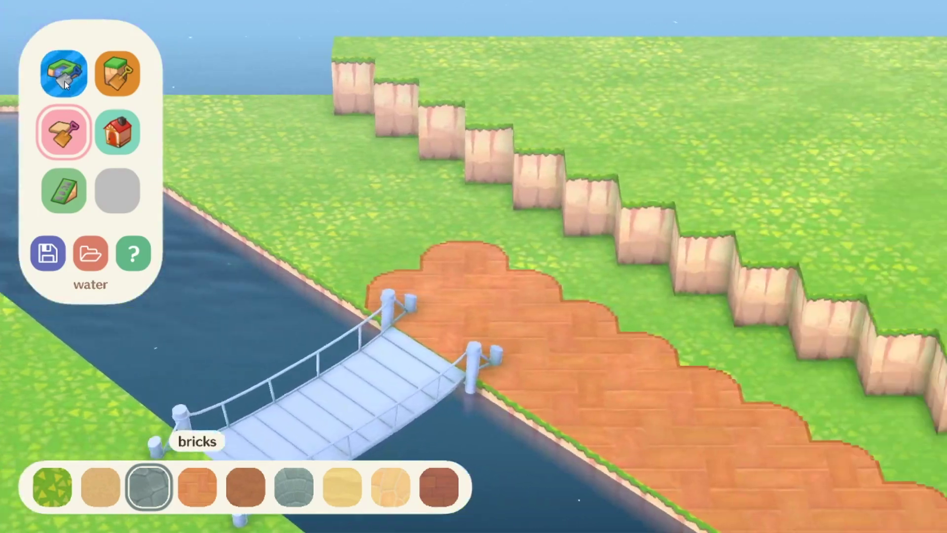
key("Right")
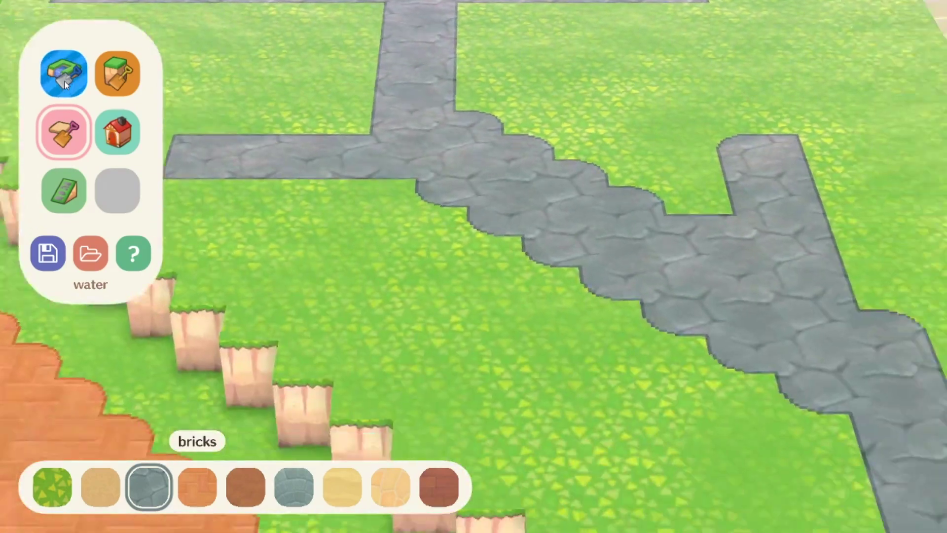
key("Down")
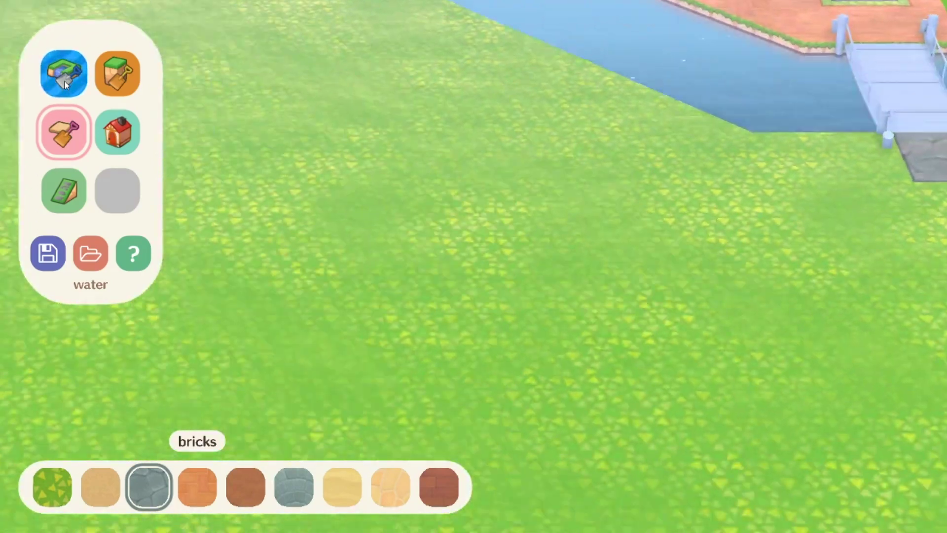
key("Left")
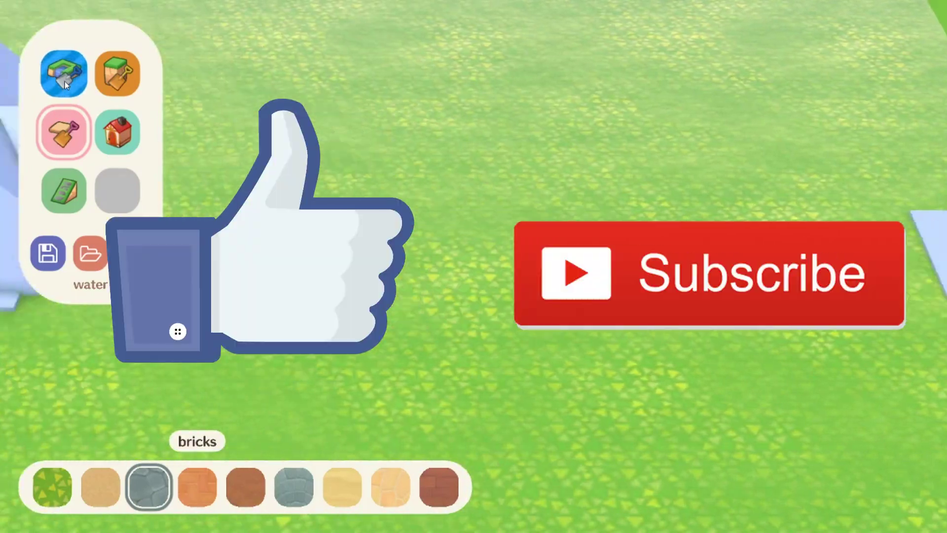
key("Up")
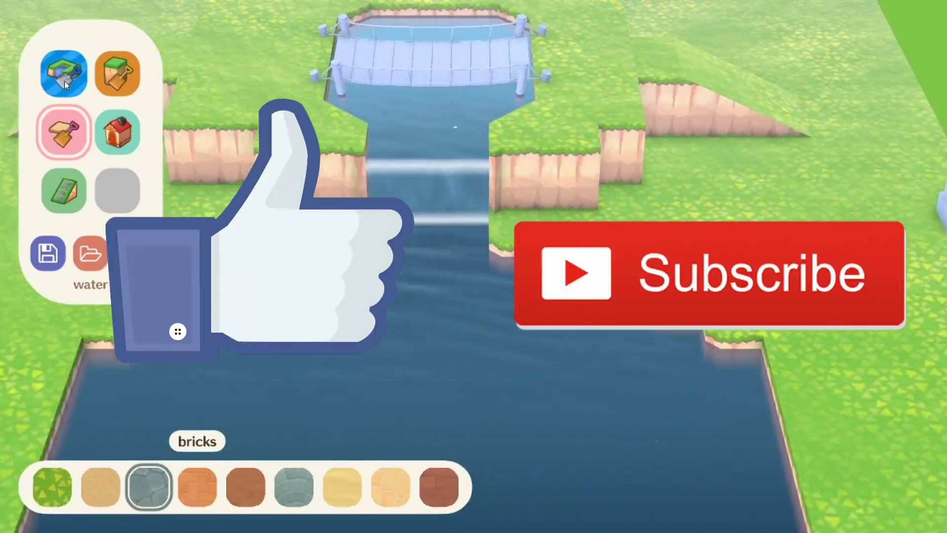
key("Down")
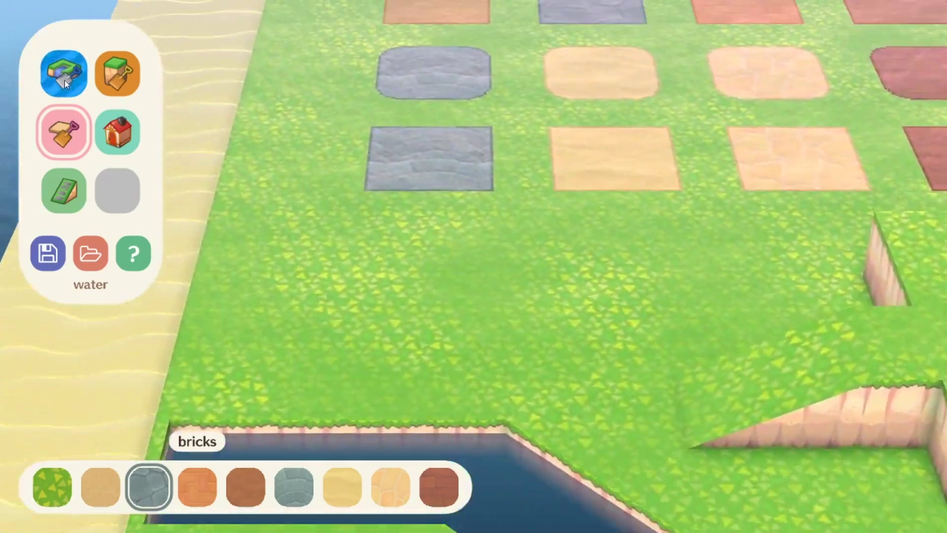
key("Up")
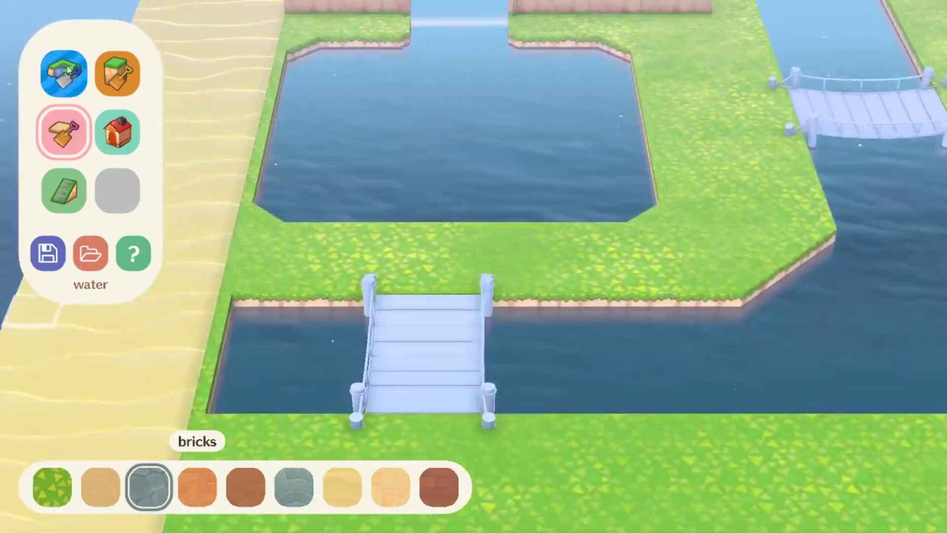